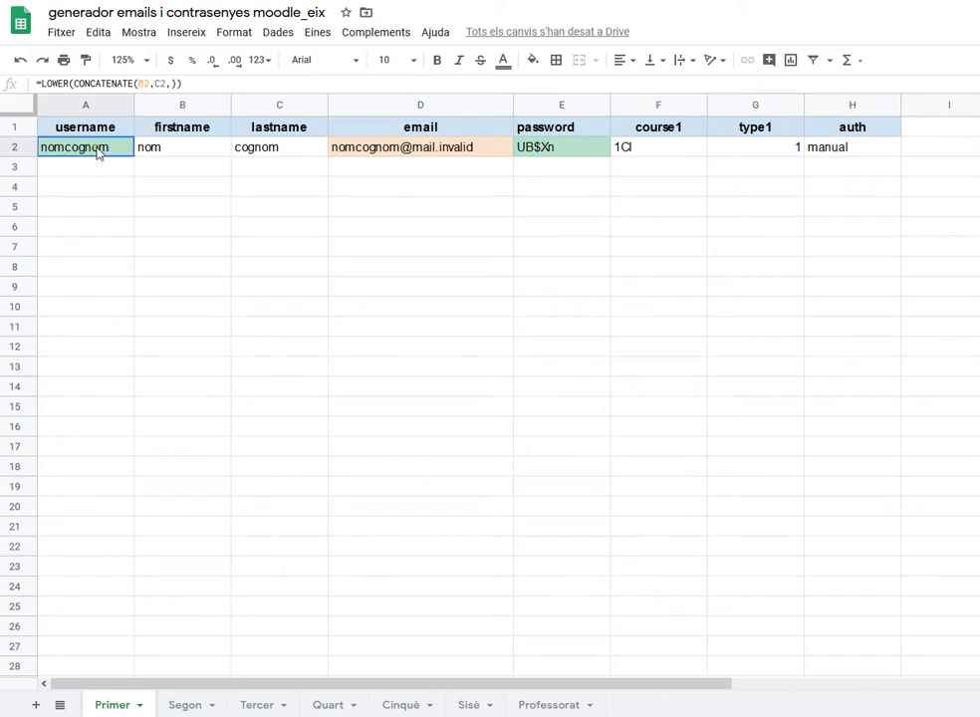
# Review the row-2 sample values: email, password, username, firstname, lastname, course1, type1 and auth
pyautogui.click(392, 149)
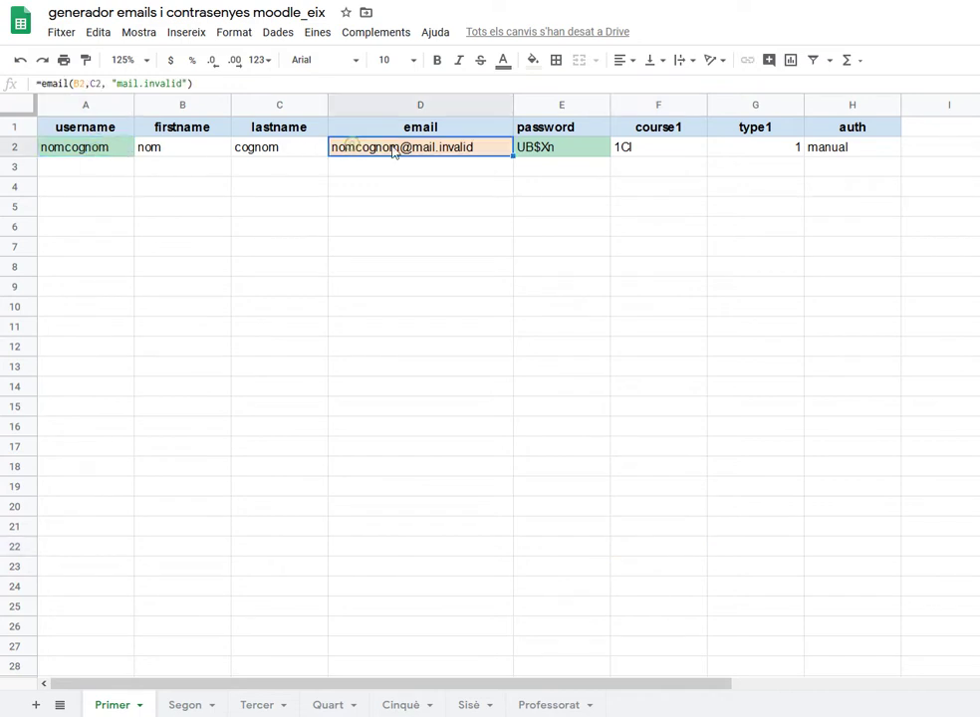
pyautogui.click(548, 152)
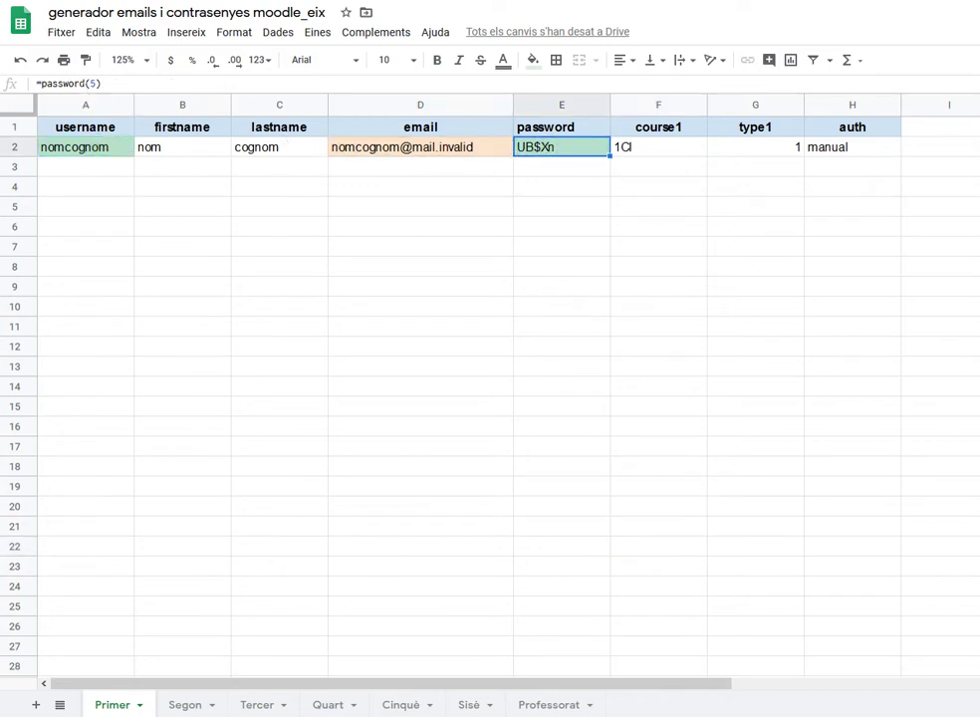
pyautogui.click(87, 150)
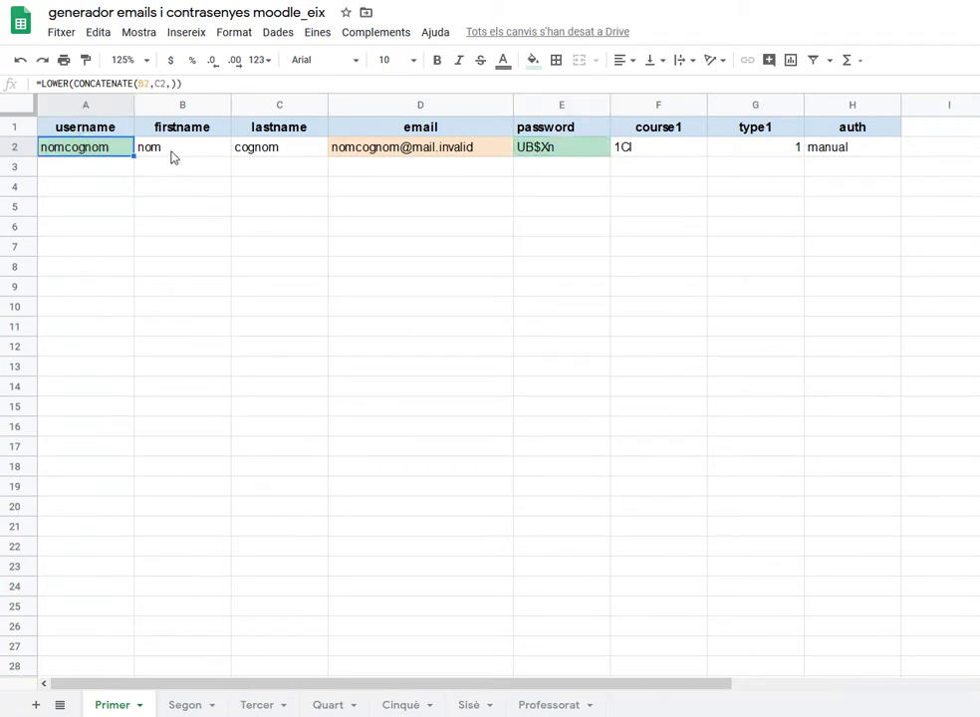
pyautogui.click(171, 156)
pyautogui.click(260, 156)
pyautogui.click(645, 154)
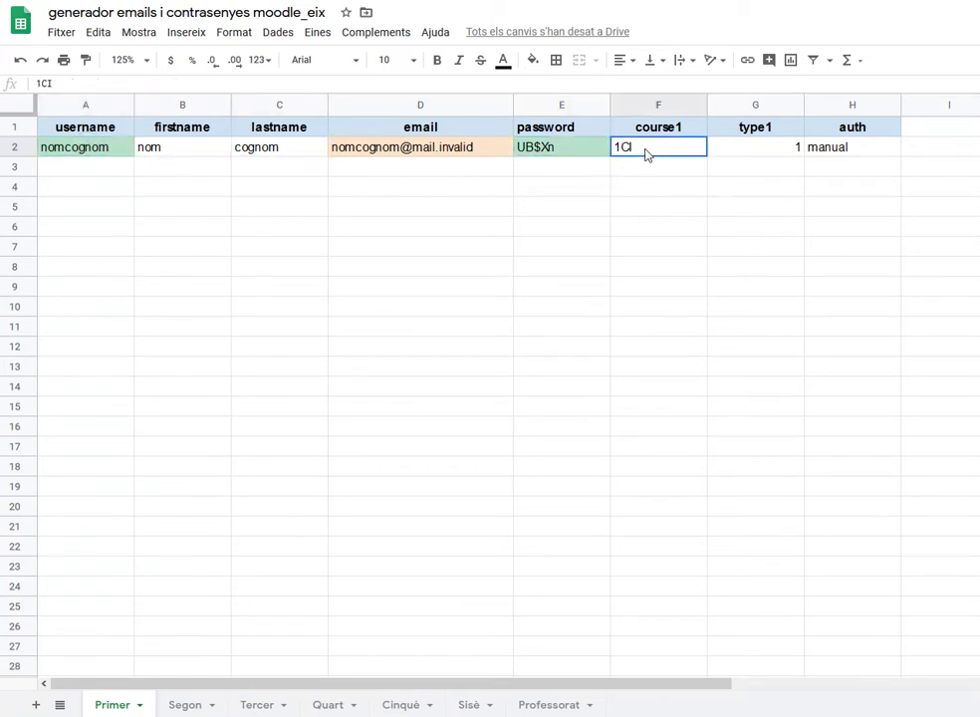
pyautogui.click(756, 154)
pyautogui.click(833, 156)
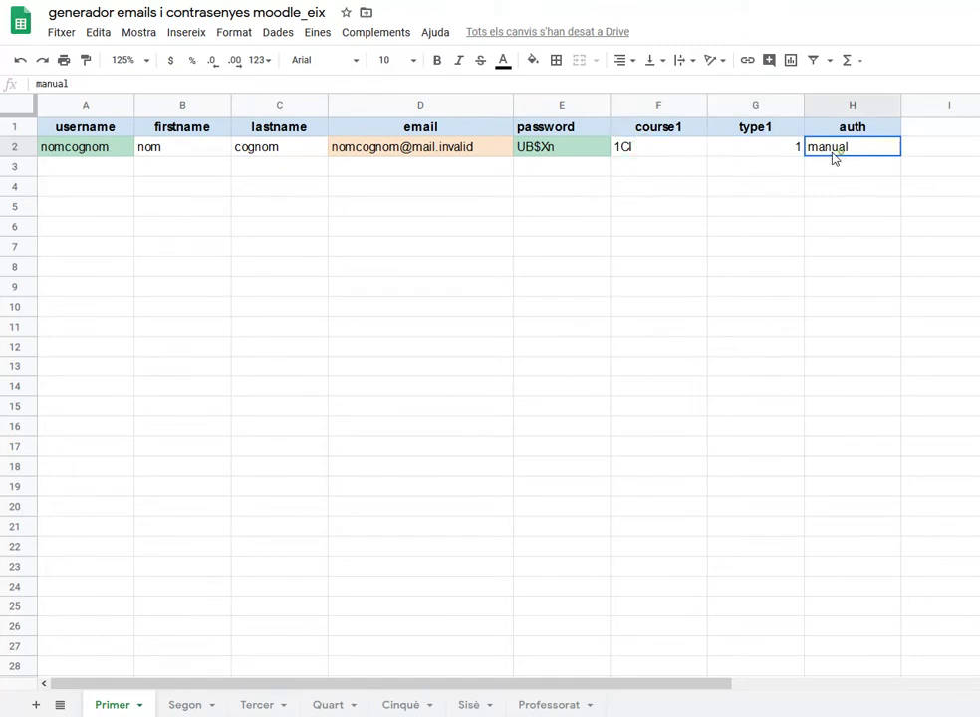
pyautogui.click(535, 235)
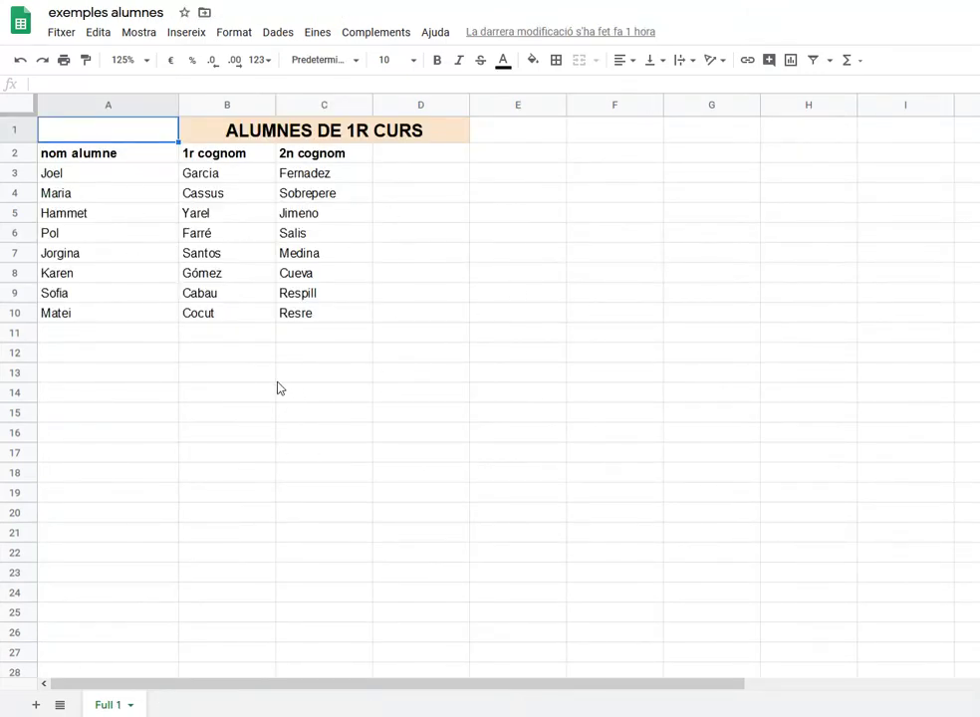
# Copy the eight students' names and first surnames in A3:B10, then return to the generador spreadsheet
pyautogui.moveTo(101, 177)
pyautogui.mouseDown()
pyautogui.moveTo(214, 186)
pyautogui.moveTo(218, 317)
pyautogui.mouseUp()
pyautogui.rightClick(150, 252)
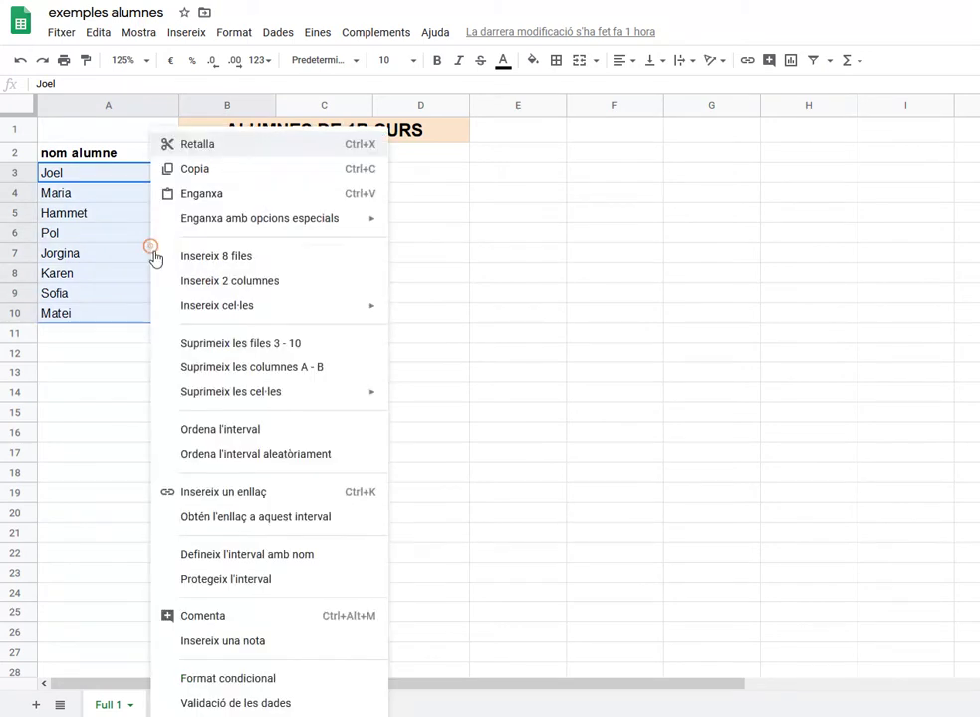
pyautogui.click(206, 170)
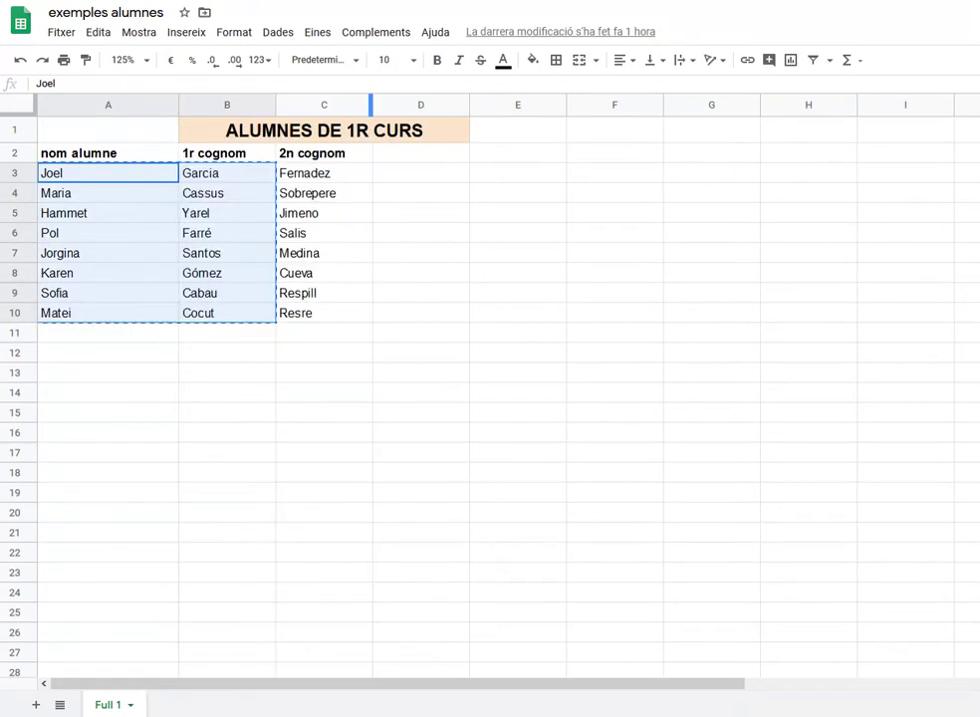
pyautogui.hotkey('ctrl', 'Tab')
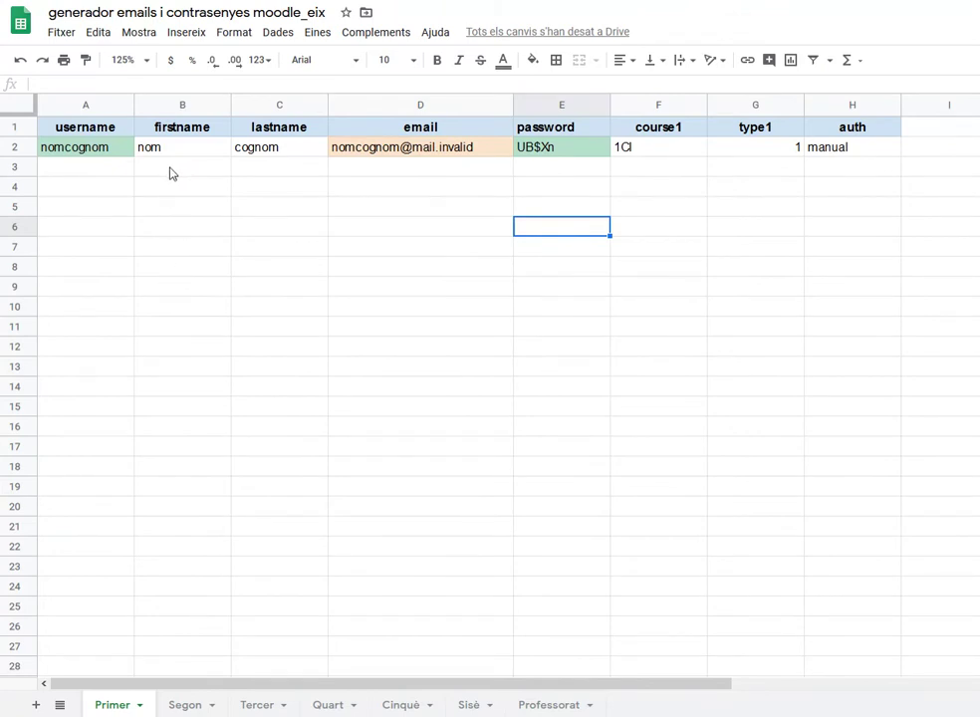
# Paste the copied names and surnames into B3:C10 with Ctrl+V after the context-menu paste is blocked
pyautogui.moveTo(177, 167)
pyautogui.mouseDown()
pyautogui.moveTo(256, 284)
pyautogui.moveTo(258, 310)
pyautogui.mouseUp()
pyautogui.rightClick(174, 195)
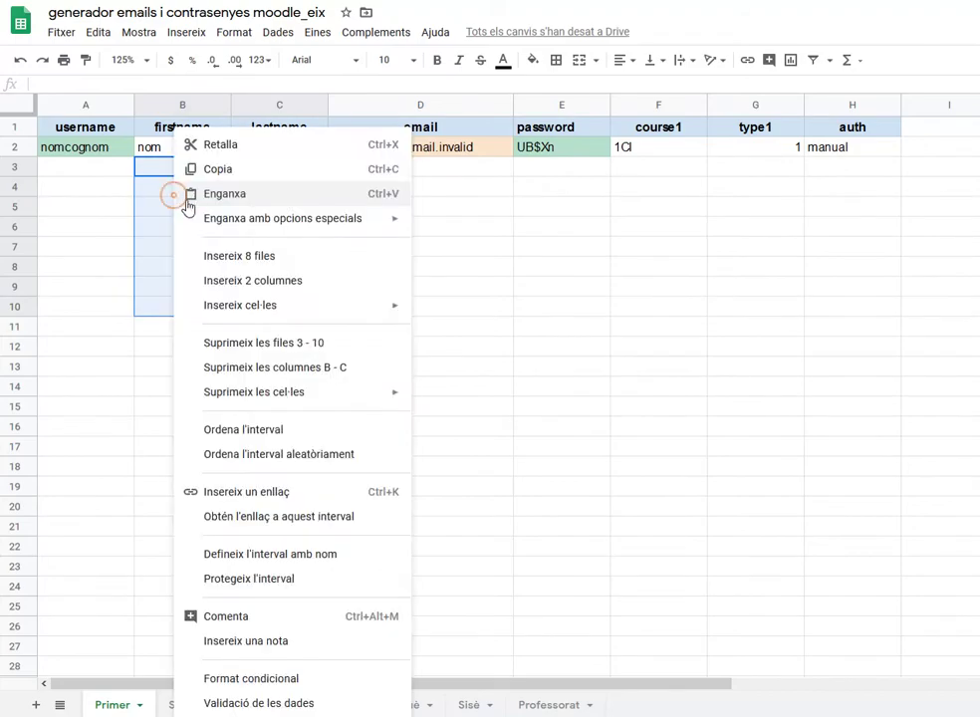
pyautogui.click(189, 196)
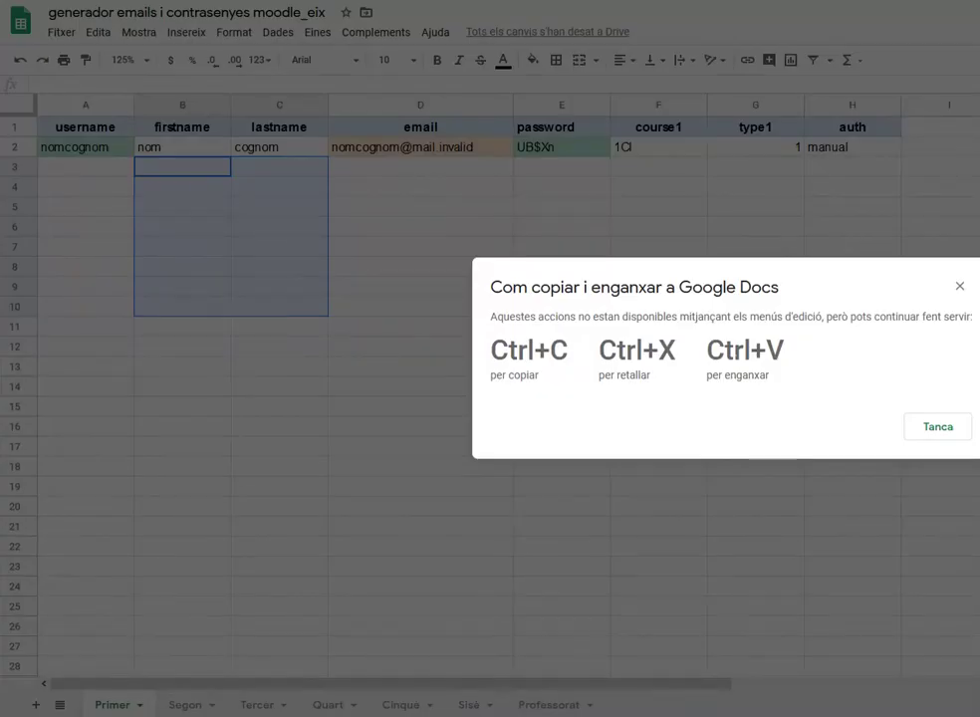
pyautogui.click(936, 430)
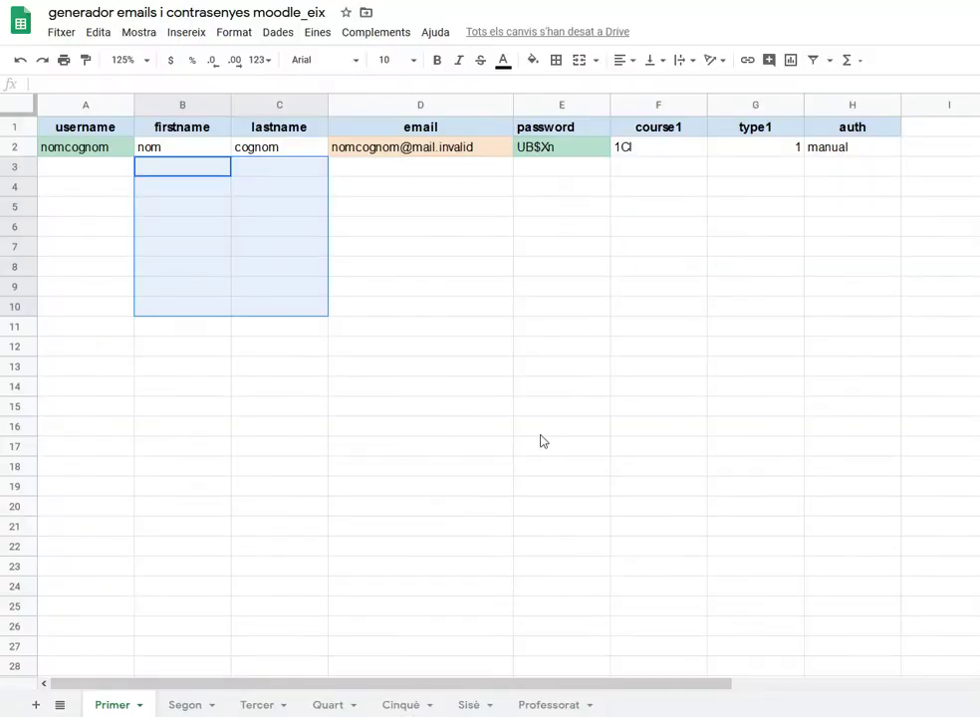
pyautogui.hotkey('ctrl', 'v')
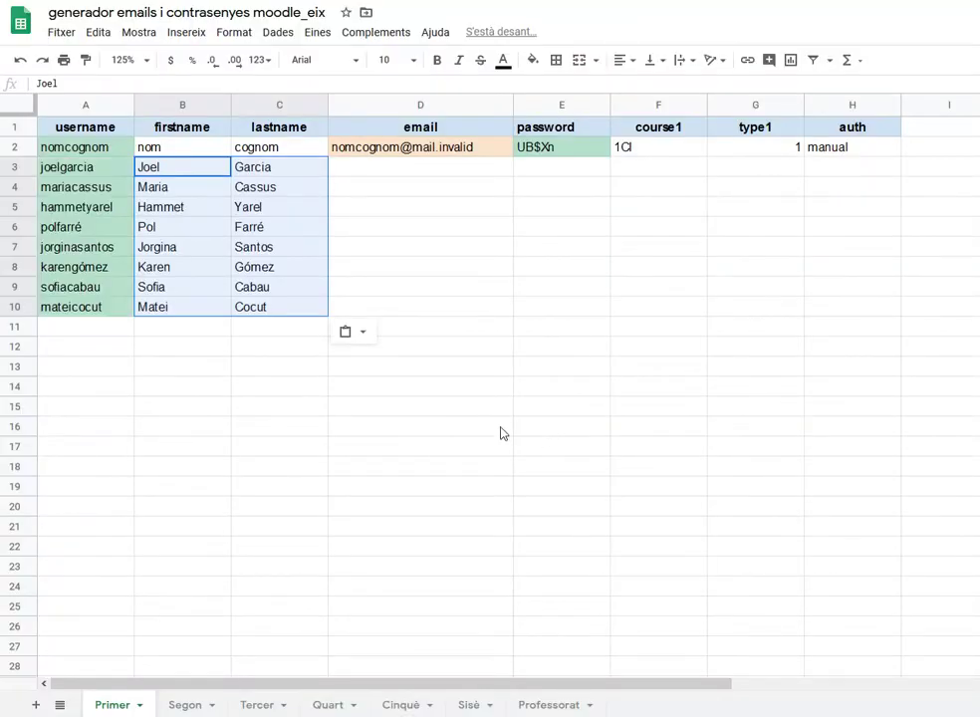
pyautogui.click(242, 388)
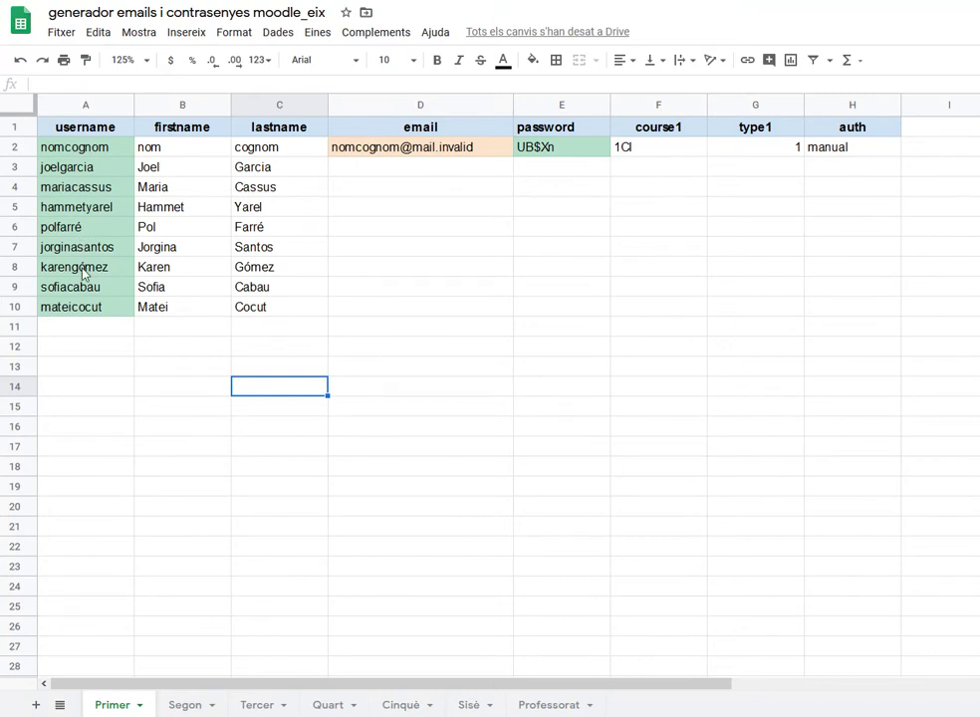
pyautogui.click(494, 409)
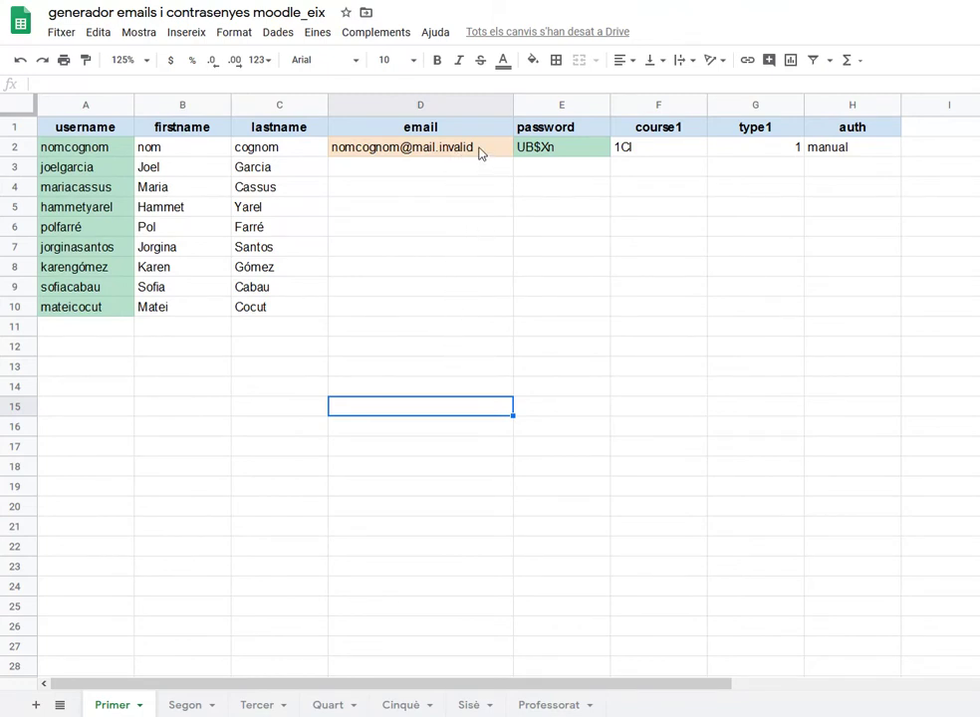
# Fill the D2 email formula down through D10
pyautogui.click(479, 151)
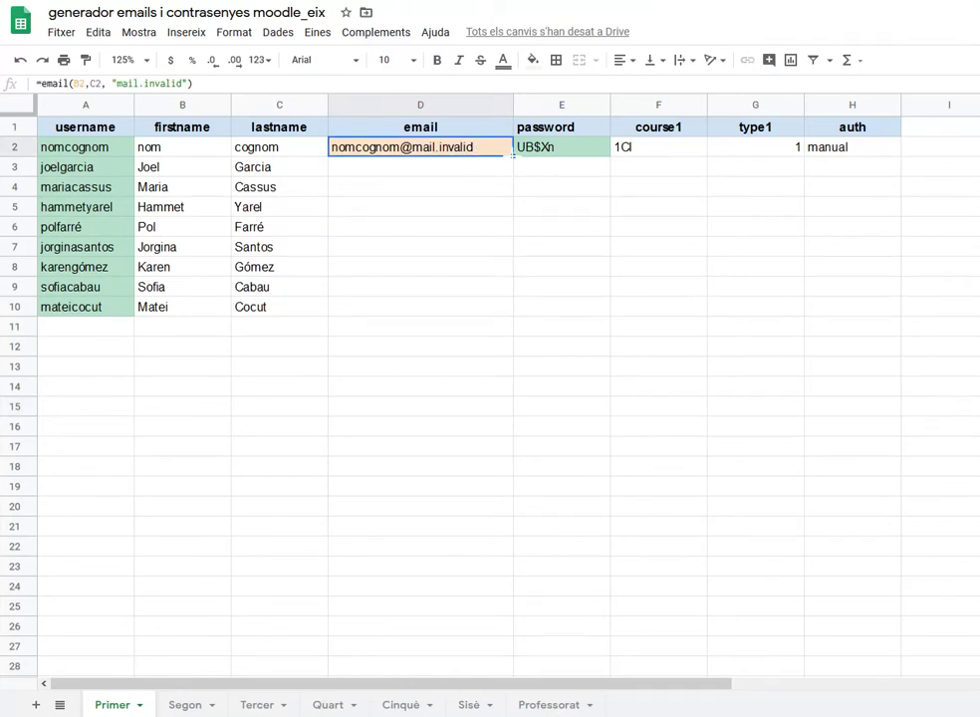
pyautogui.moveTo(513, 155); pyautogui.dragTo(516, 209)
pyautogui.moveTo(500, 319); pyautogui.dragTo(499, 319)
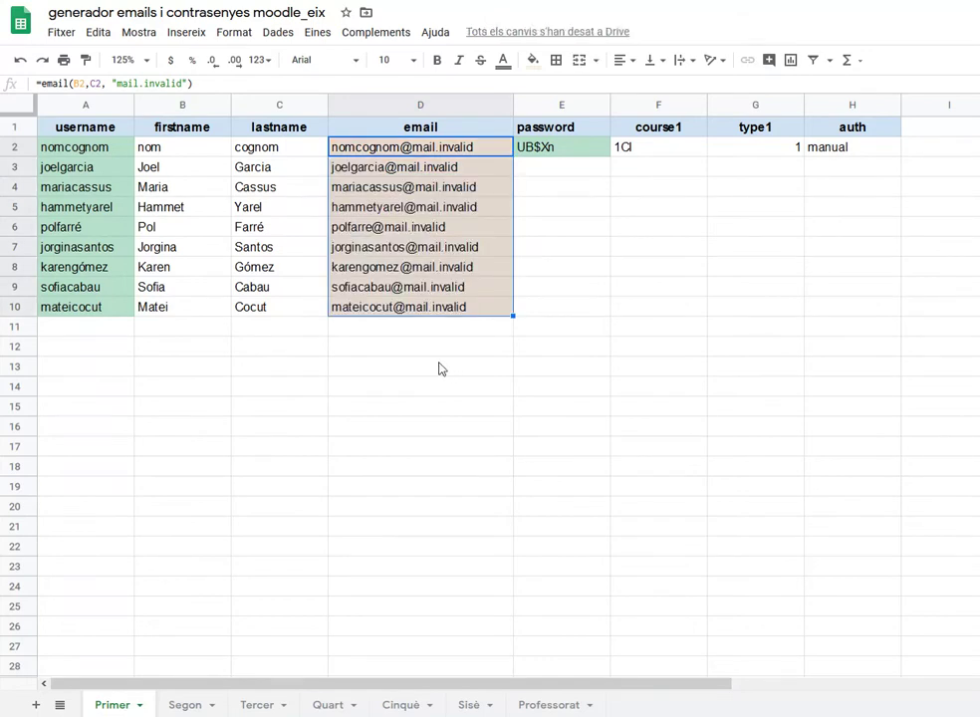
pyautogui.click(413, 348)
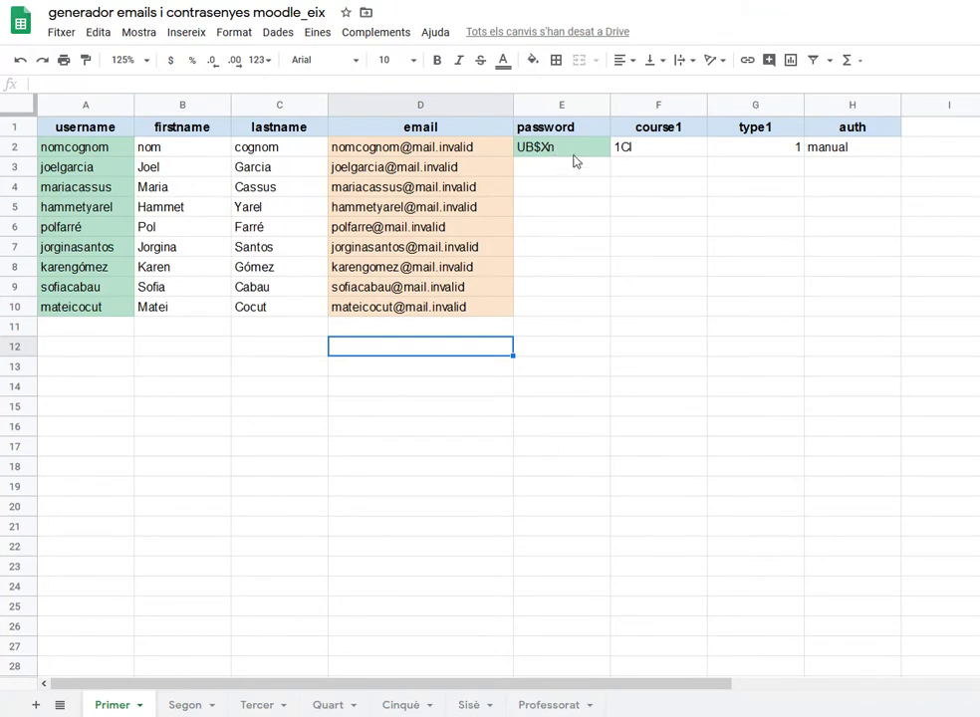
# Change the E2 password formula to =password(6)
pyautogui.click(574, 152)
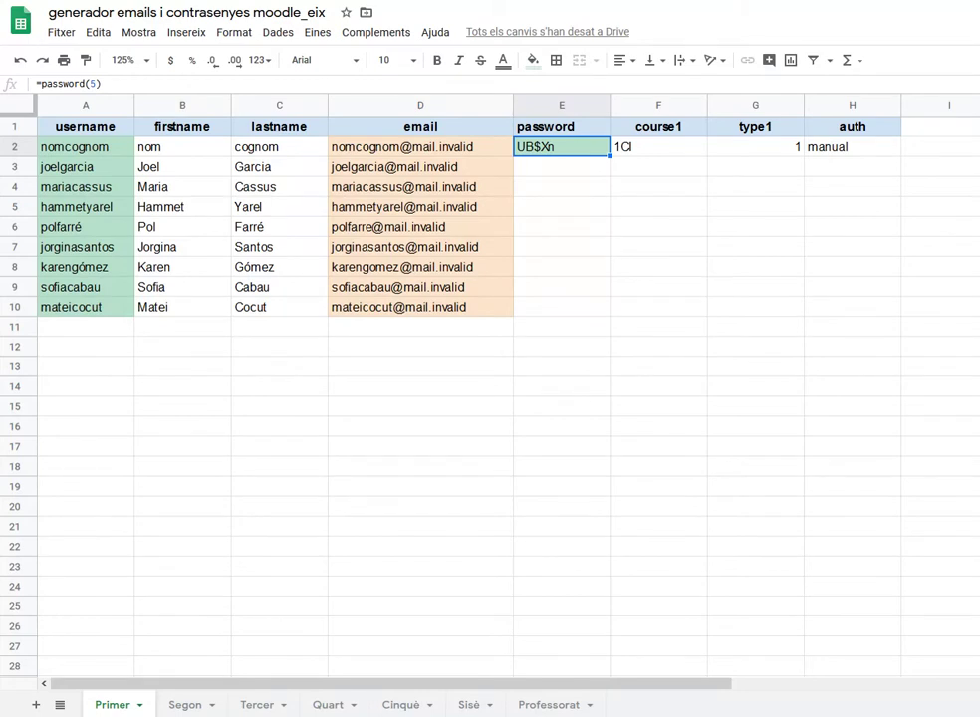
pyautogui.click(70, 83)
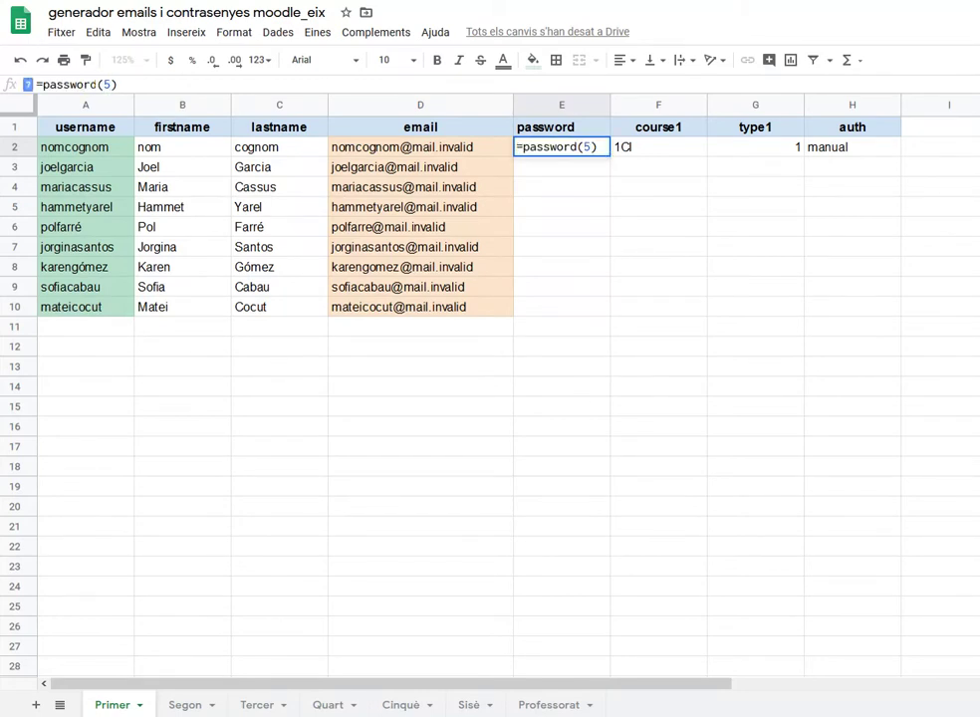
pyautogui.press('BackSpace')
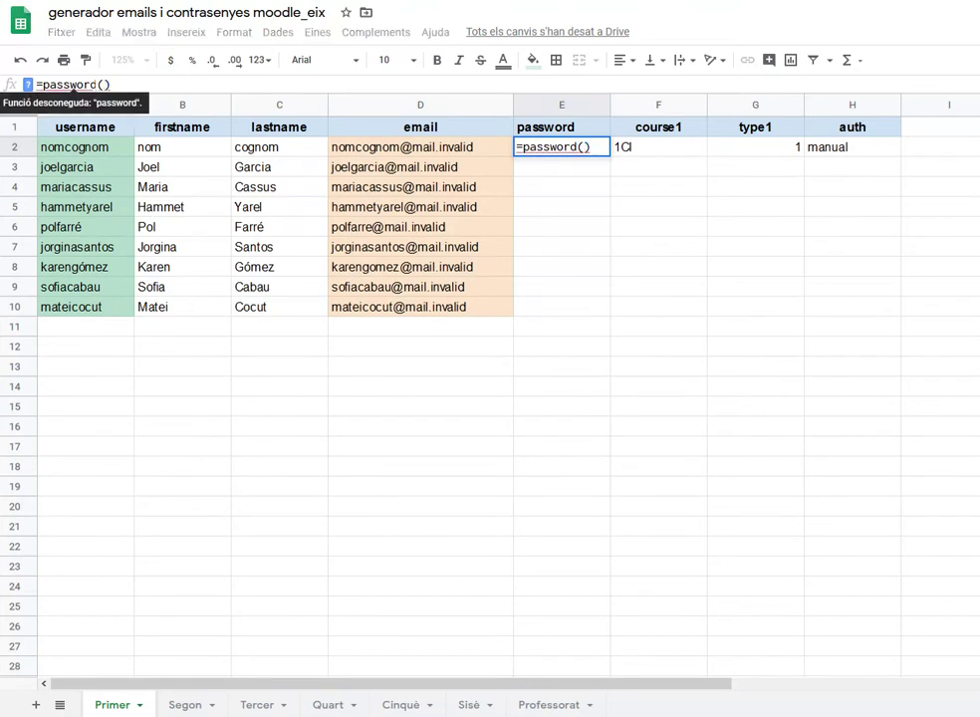
pyautogui.write('6')
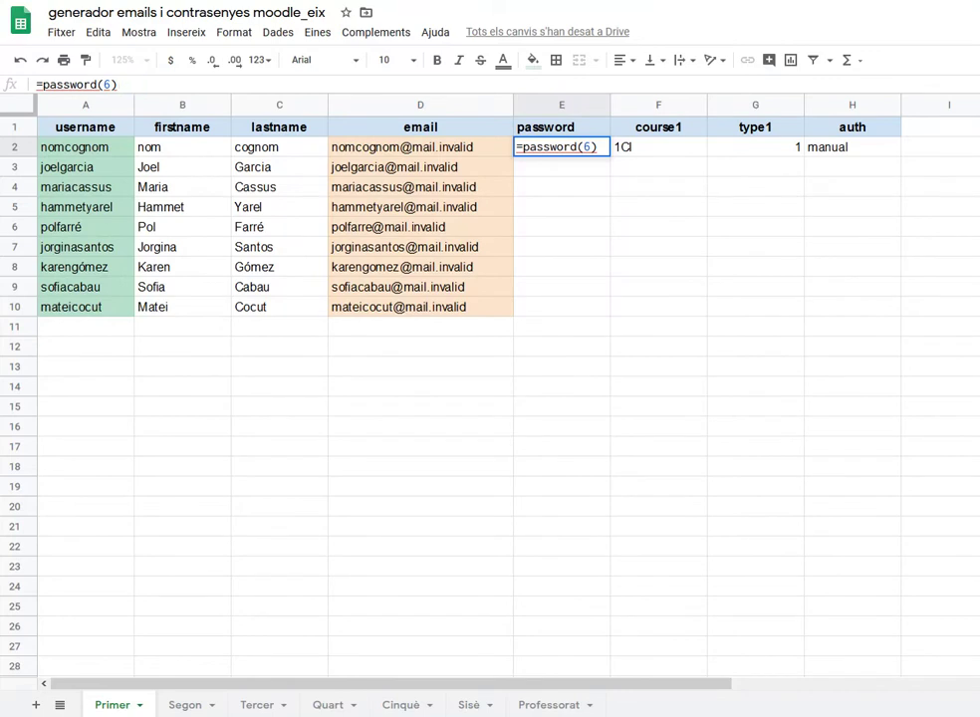
pyautogui.press('Return')
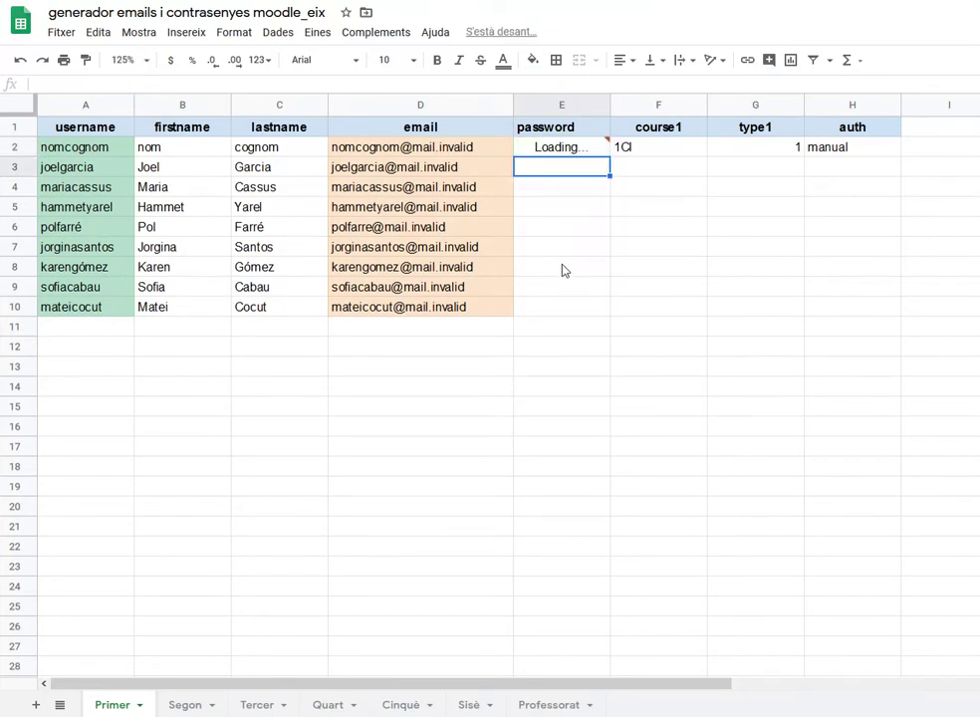
# Fill the =password(6) formula down through E10
pyautogui.click(566, 148)
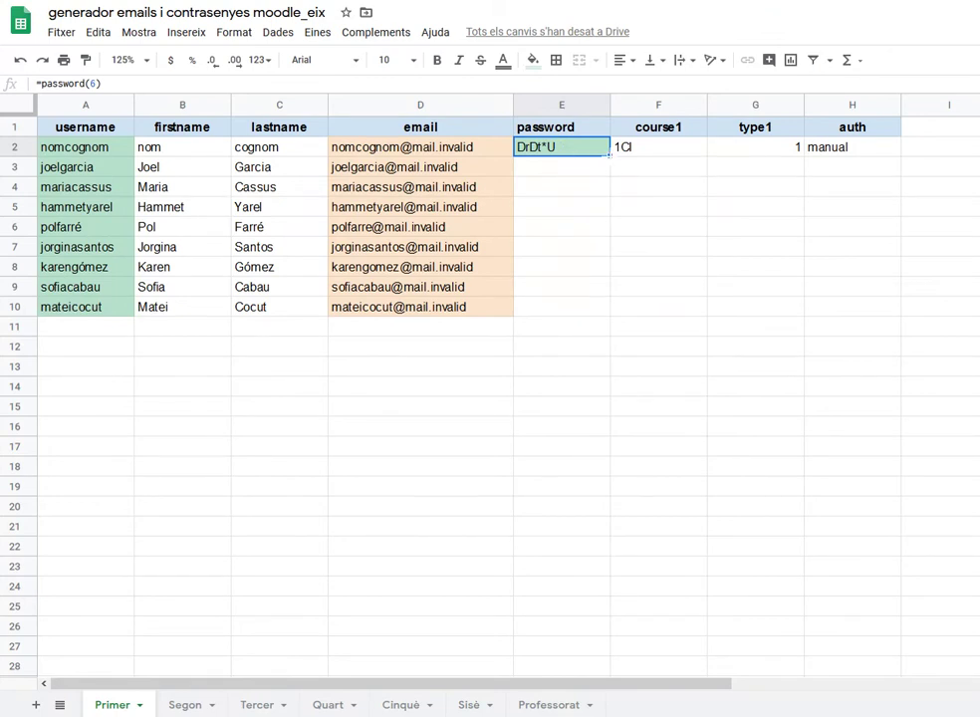
pyautogui.moveTo(609, 155); pyautogui.dragTo(606, 242)
pyautogui.moveTo(576, 359); pyautogui.dragTo(575, 361)
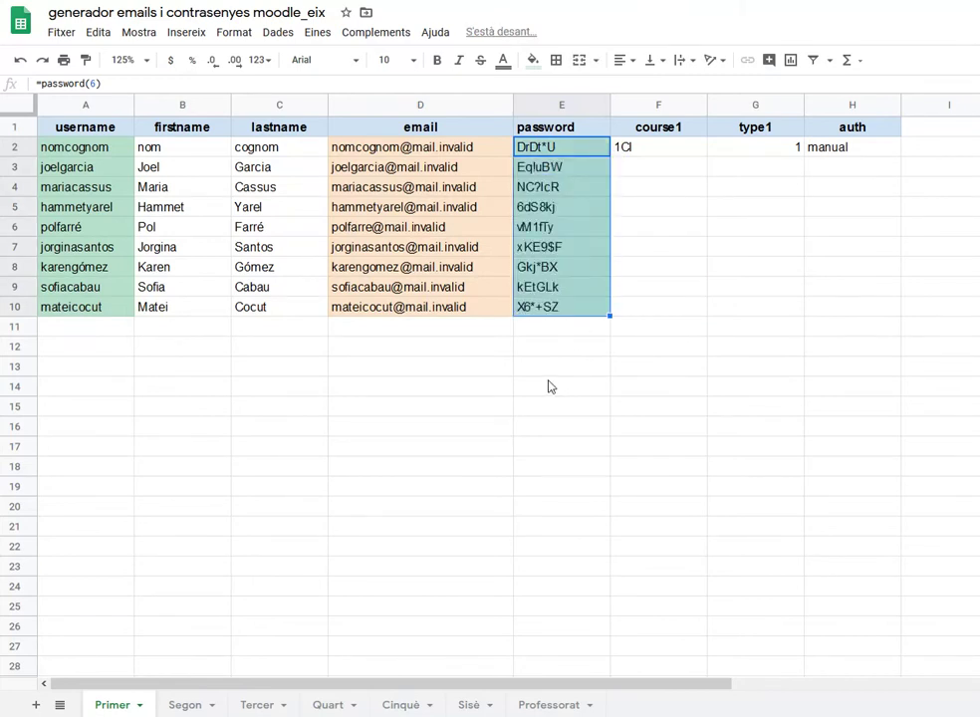
pyautogui.click(550, 386)
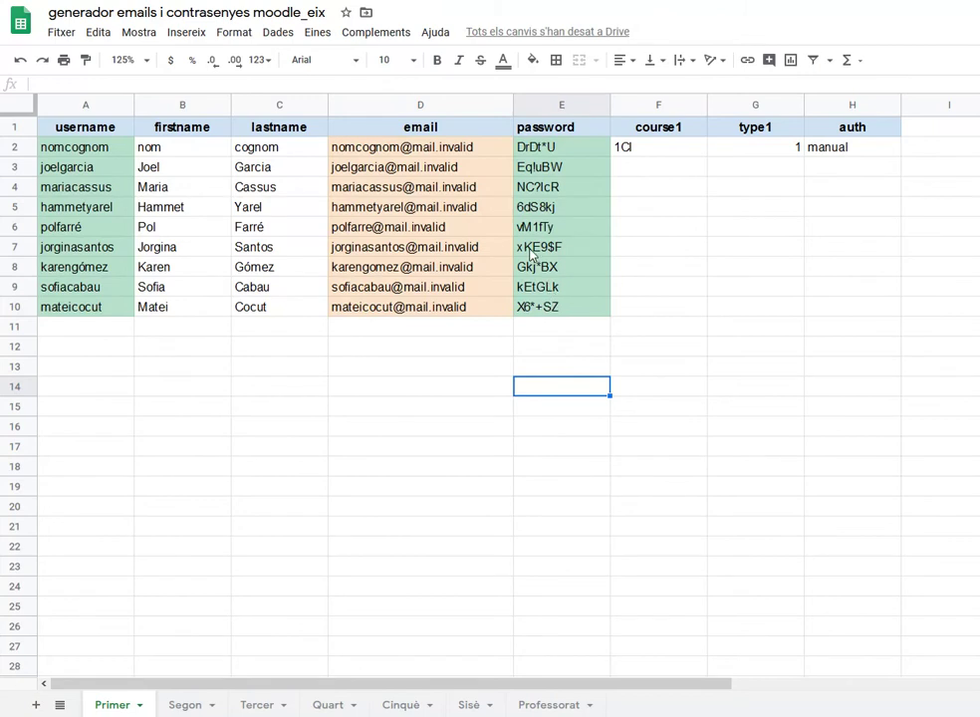
# Overwrite the generated password in E10 with a manually chosen password
pyautogui.click(539, 314)
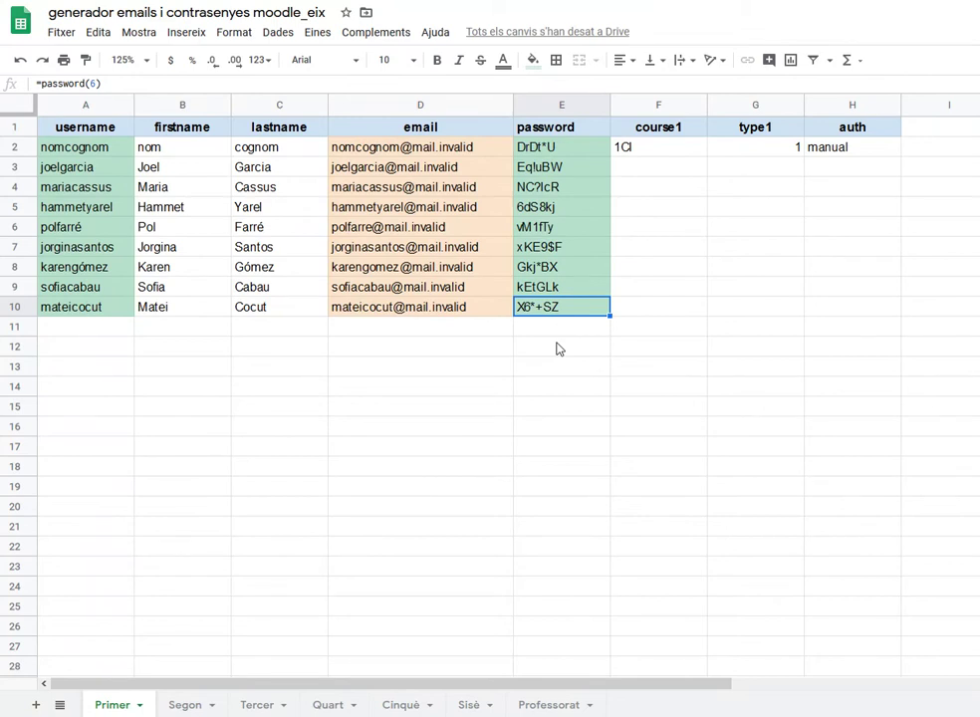
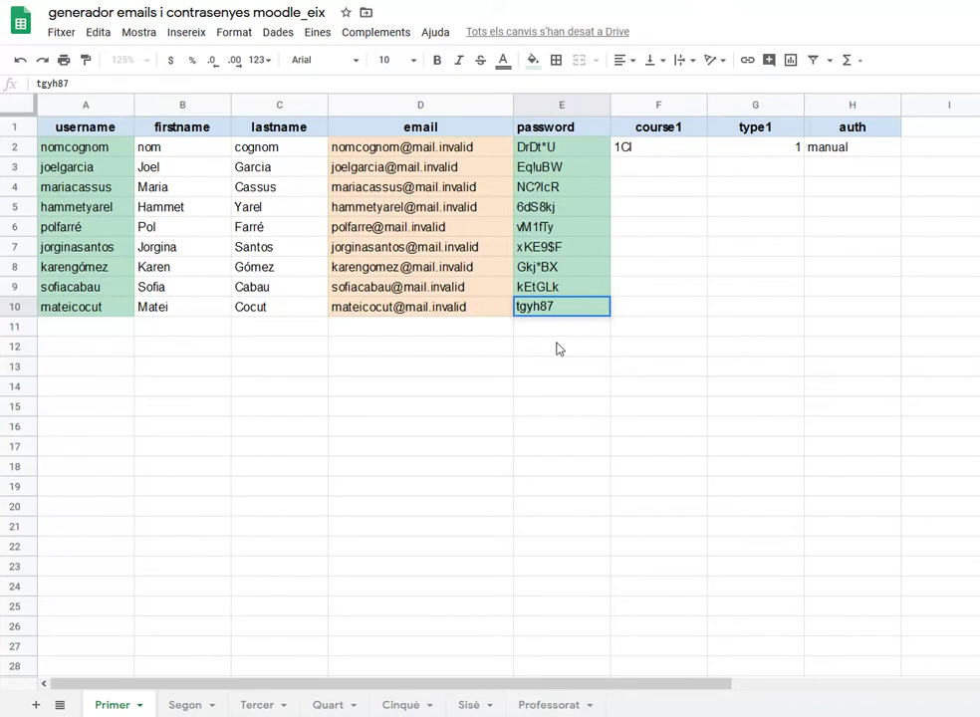
pyautogui.click(558, 348)
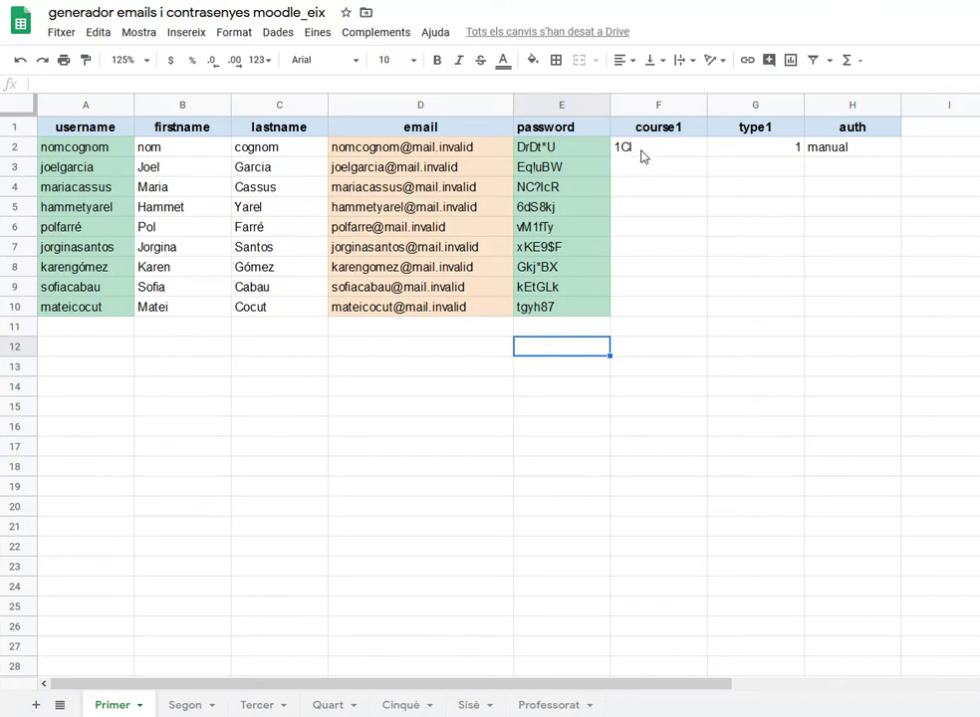
# Copy 1CI, 1 and manual down the course1, type1 and auth columns to row 10
pyautogui.click(653, 148)
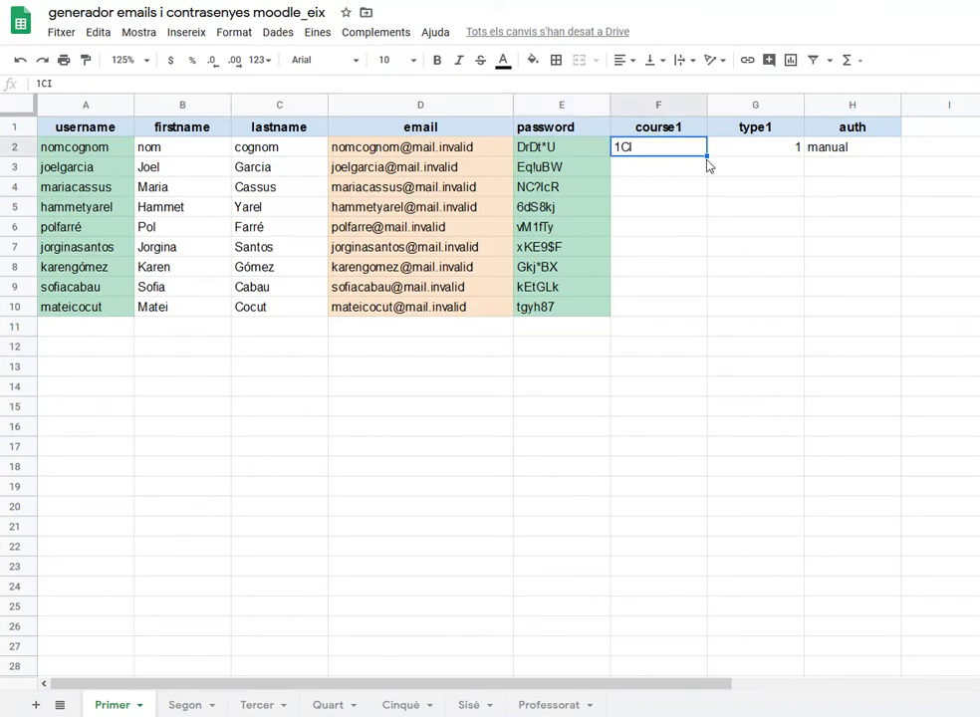
pyautogui.moveTo(706, 156); pyautogui.dragTo(687, 328)
pyautogui.click(708, 152)
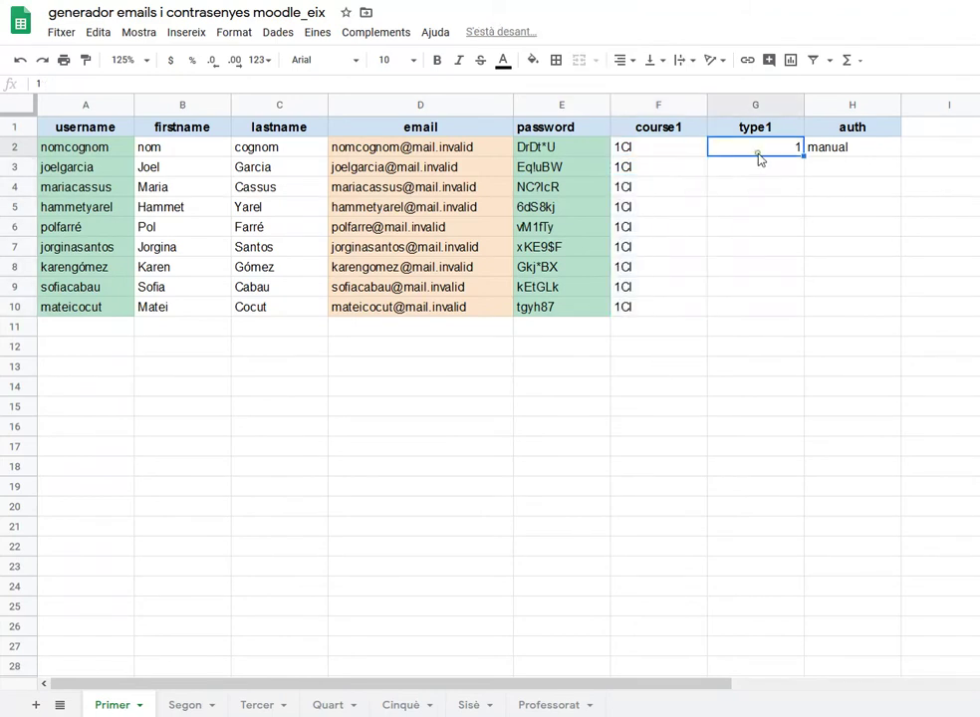
pyautogui.moveTo(803, 156); pyautogui.dragTo(755, 310)
pyautogui.click(730, 347)
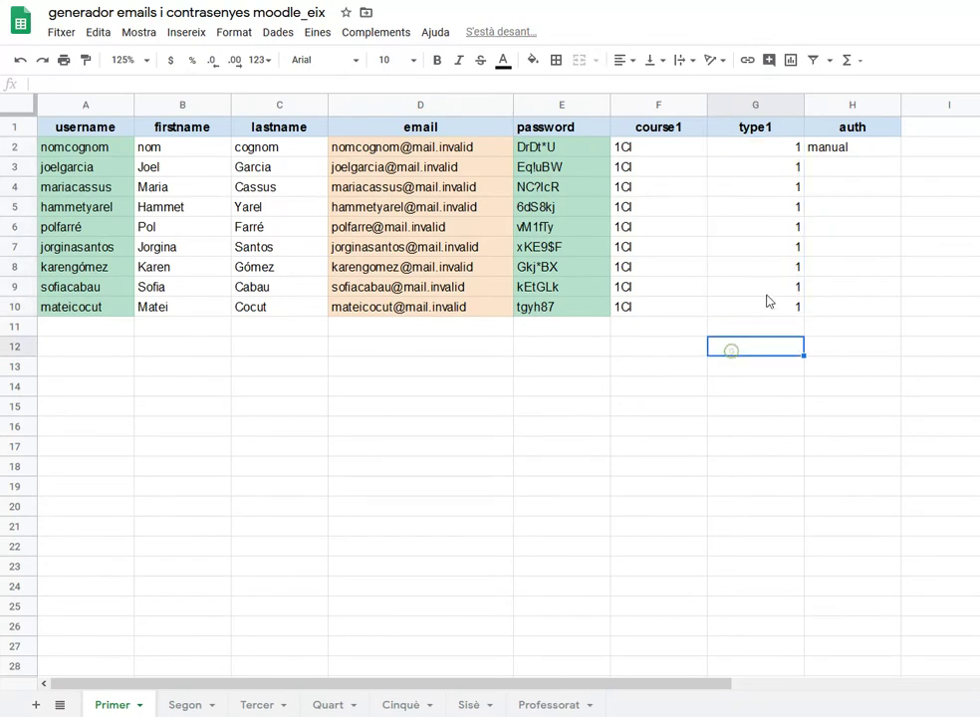
pyautogui.click(854, 151)
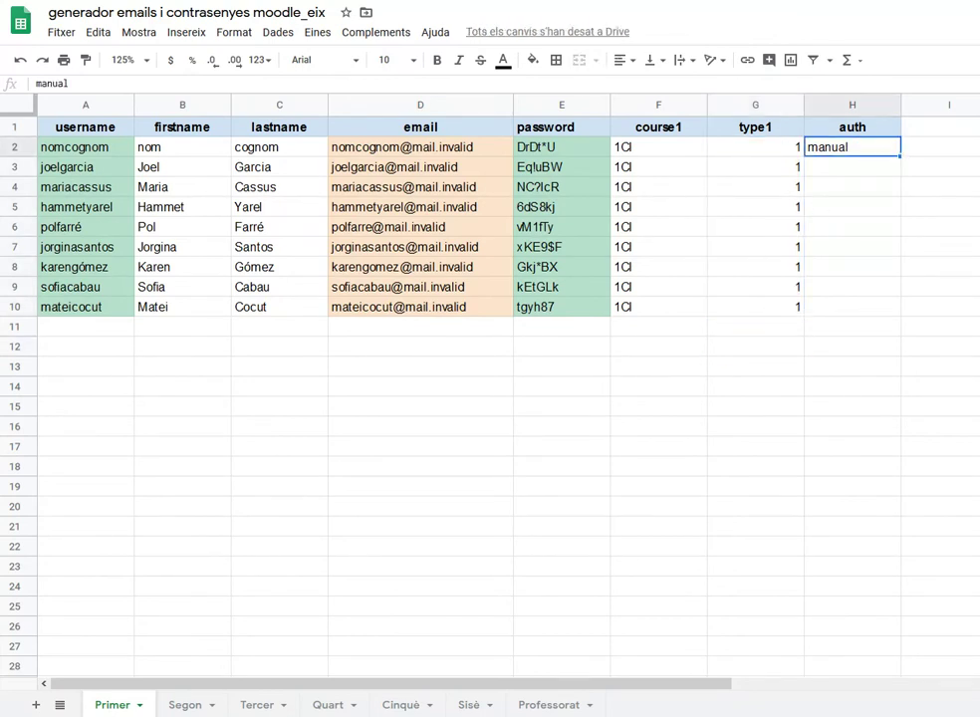
pyautogui.moveTo(899, 156); pyautogui.dragTo(899, 311)
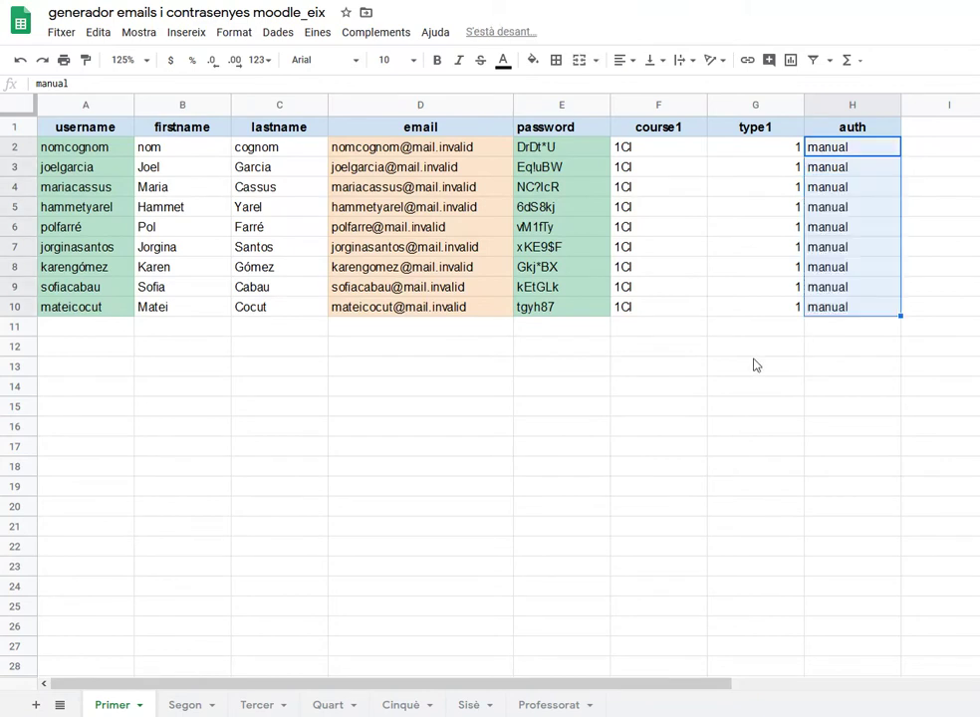
pyautogui.click(625, 429)
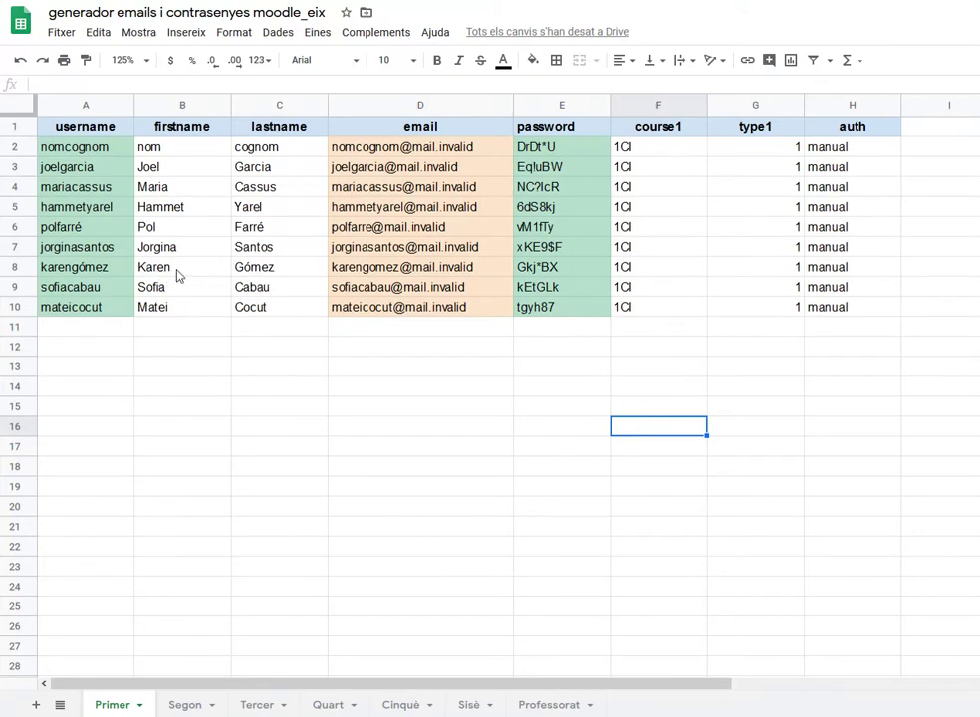
pyautogui.click(177, 270)
# Replace the first name in B8 with a corrected first name
pyautogui.press('Delete')
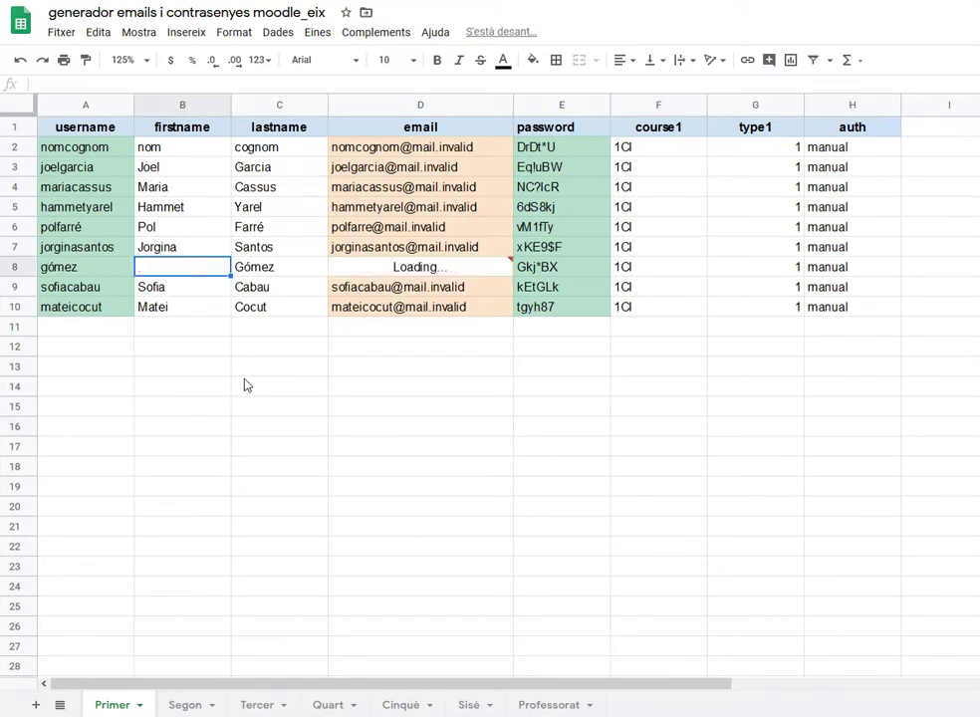
pyautogui.write('Maria')
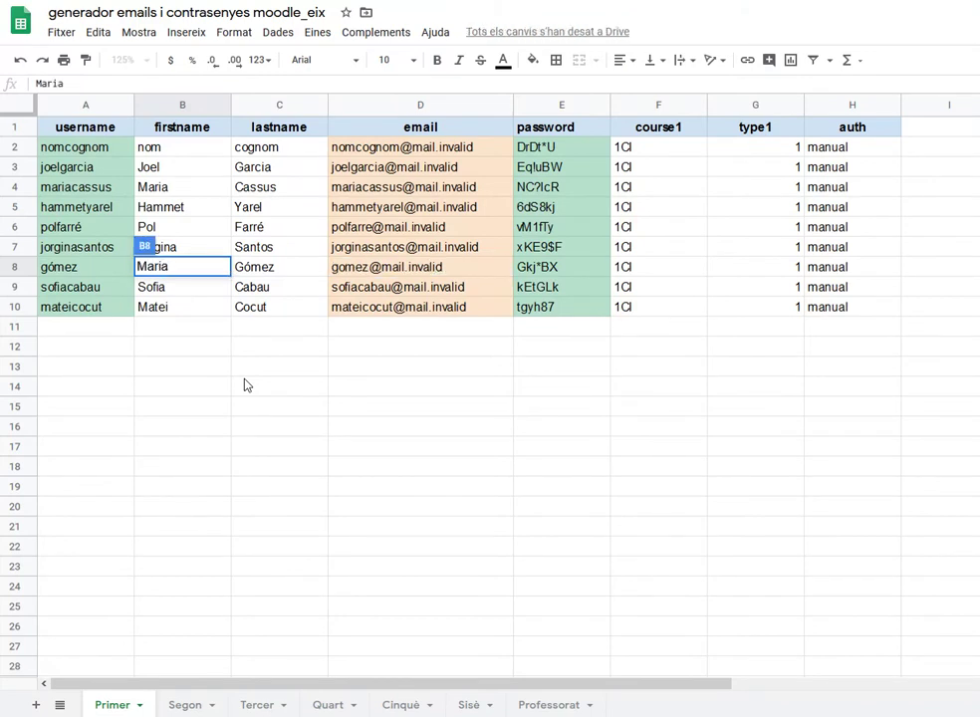
pyautogui.click(254, 385)
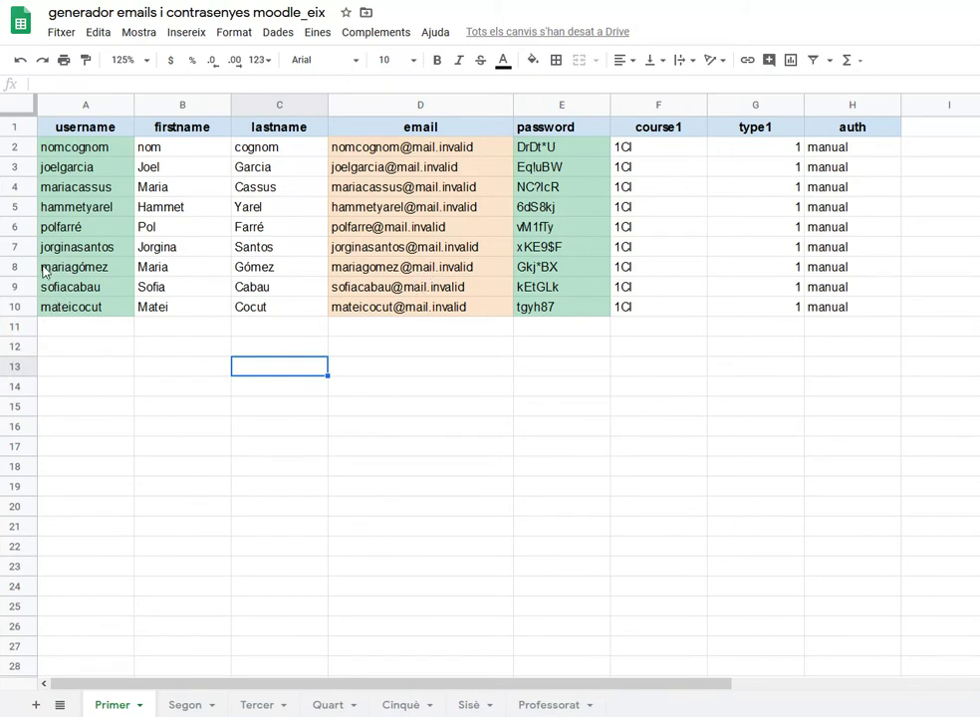
# Delete row 8 with Suprimeix la fila
pyautogui.moveTo(46, 268)
pyautogui.mouseDown()
pyautogui.moveTo(448, 285)
pyautogui.moveTo(563, 266)
pyautogui.moveTo(815, 271)
pyautogui.mouseUp()
pyautogui.rightClick(95, 267)
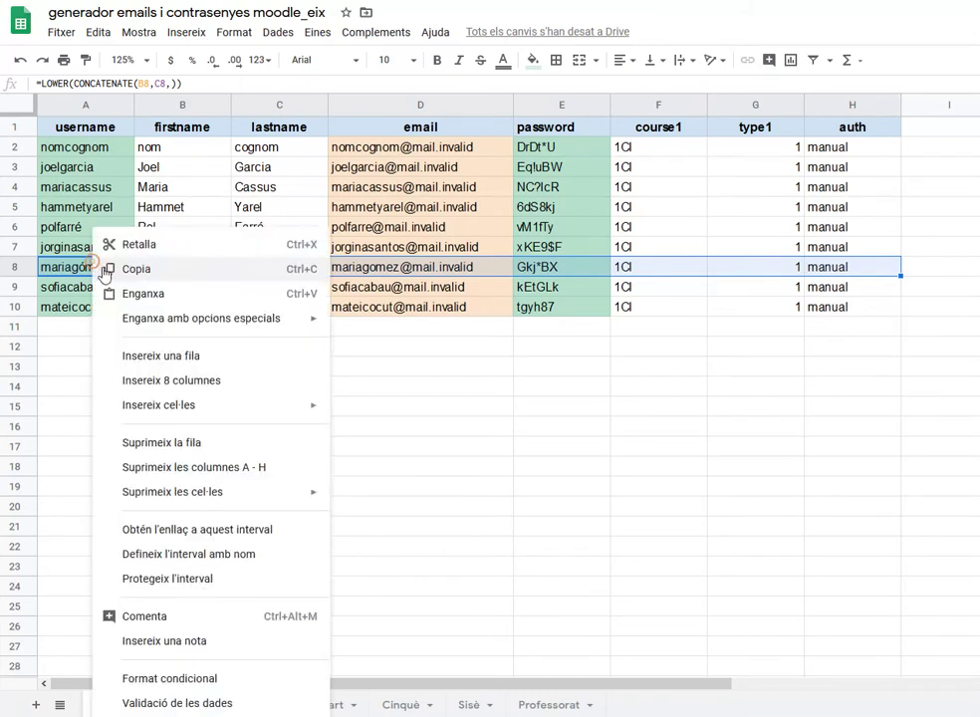
pyautogui.click(165, 453)
pyautogui.click(402, 430)
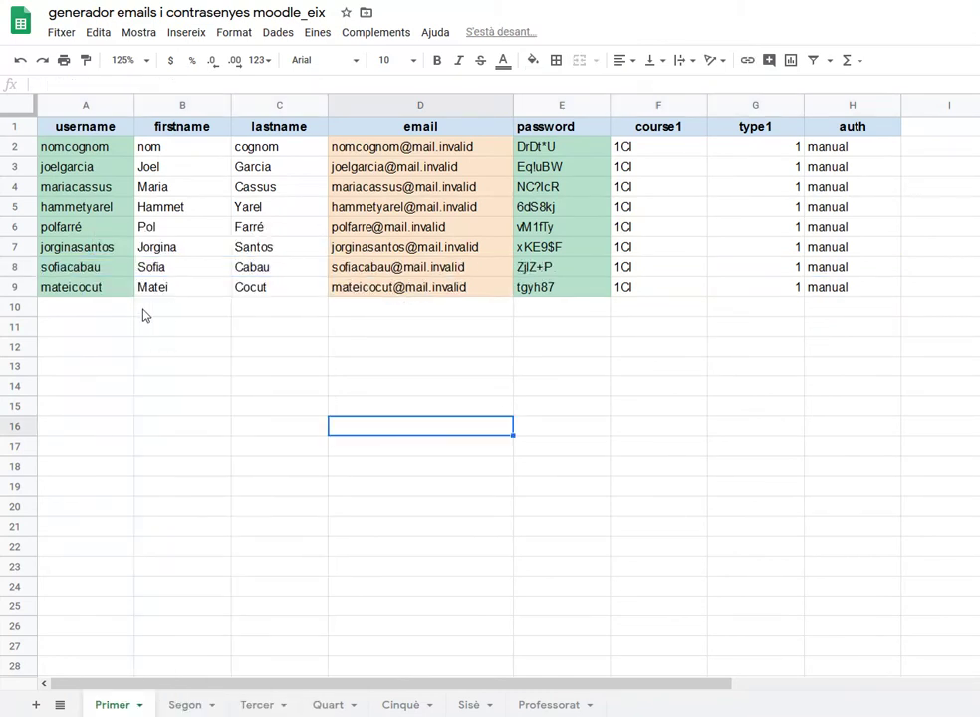
# Enter a new student's first name and last name in row 10
pyautogui.click(169, 308)
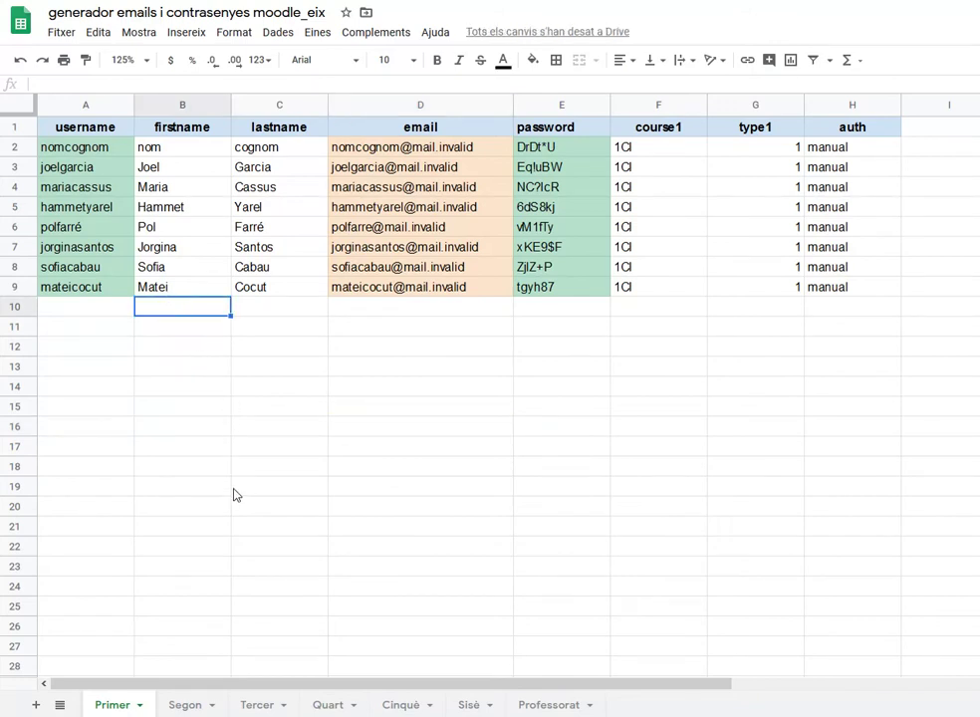
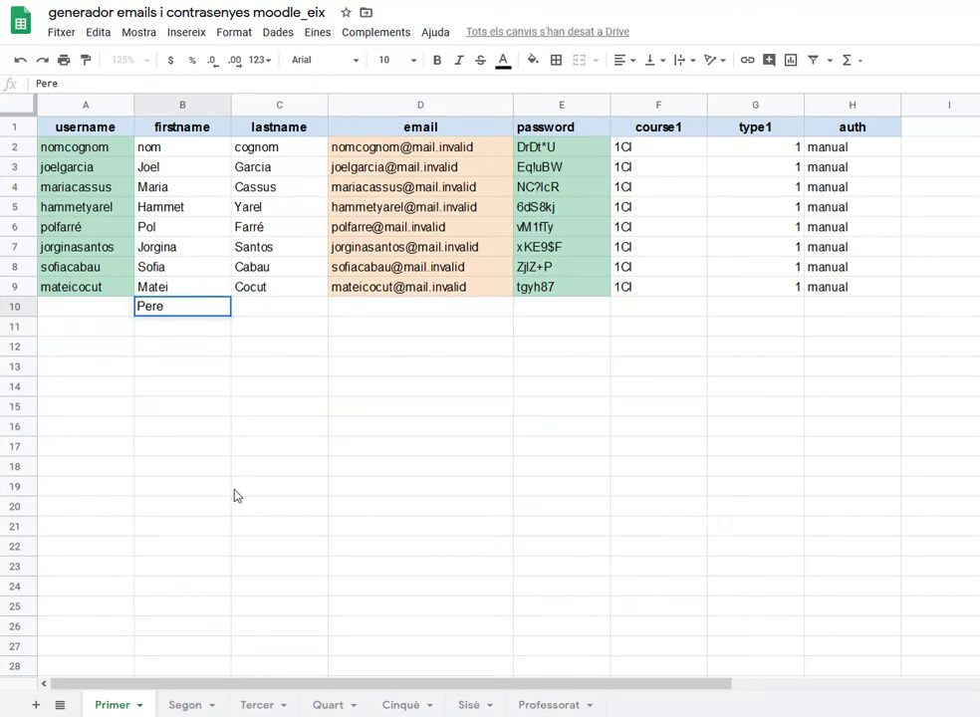
pyautogui.click(258, 311)
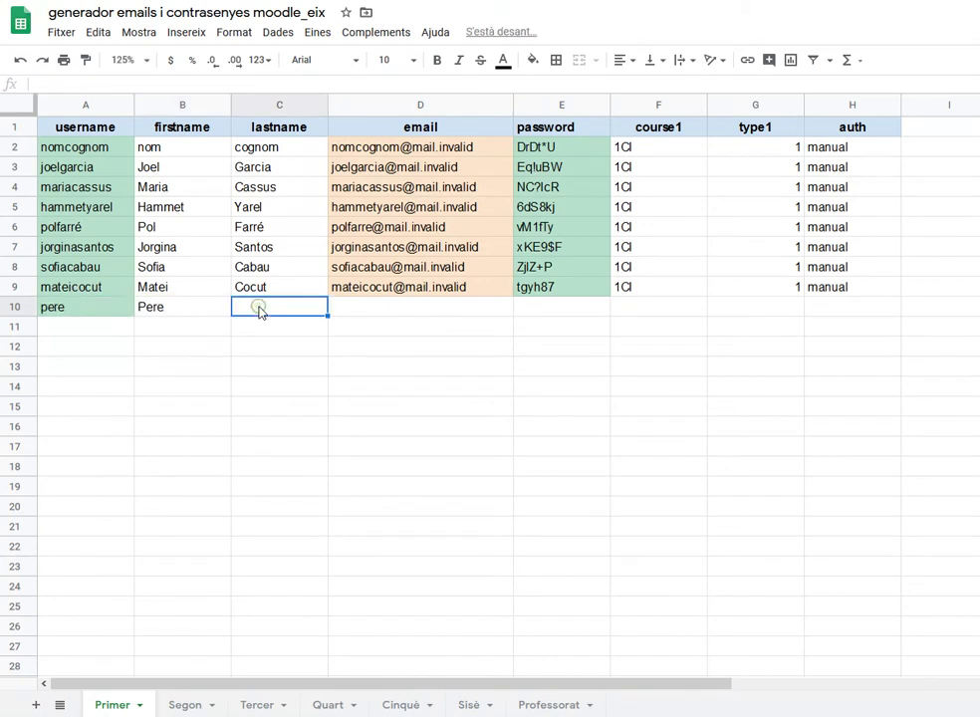
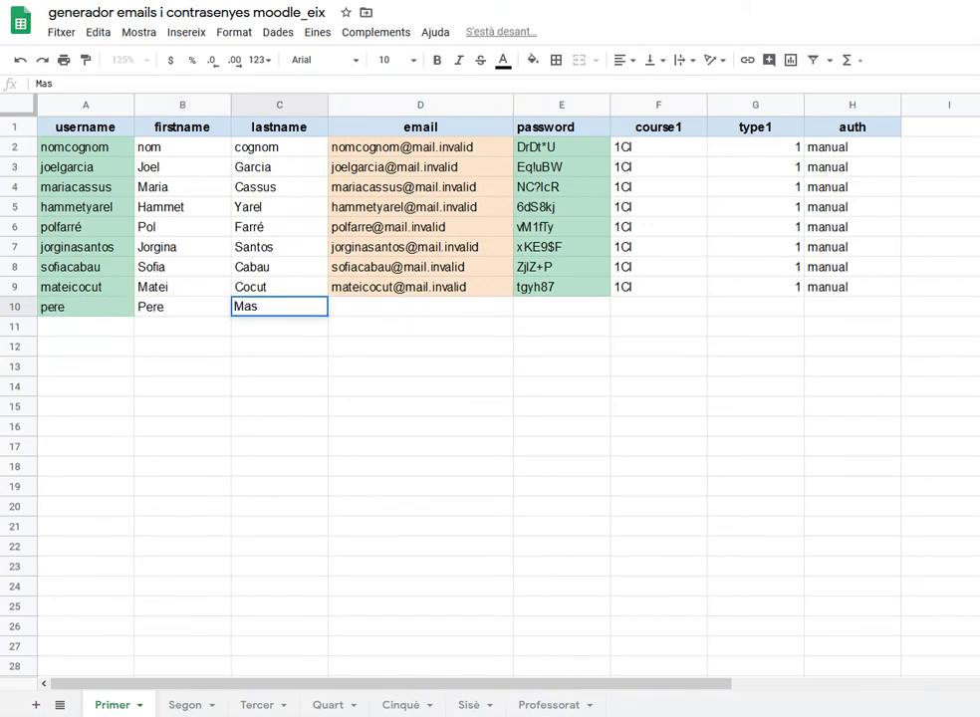
pyautogui.click(275, 328)
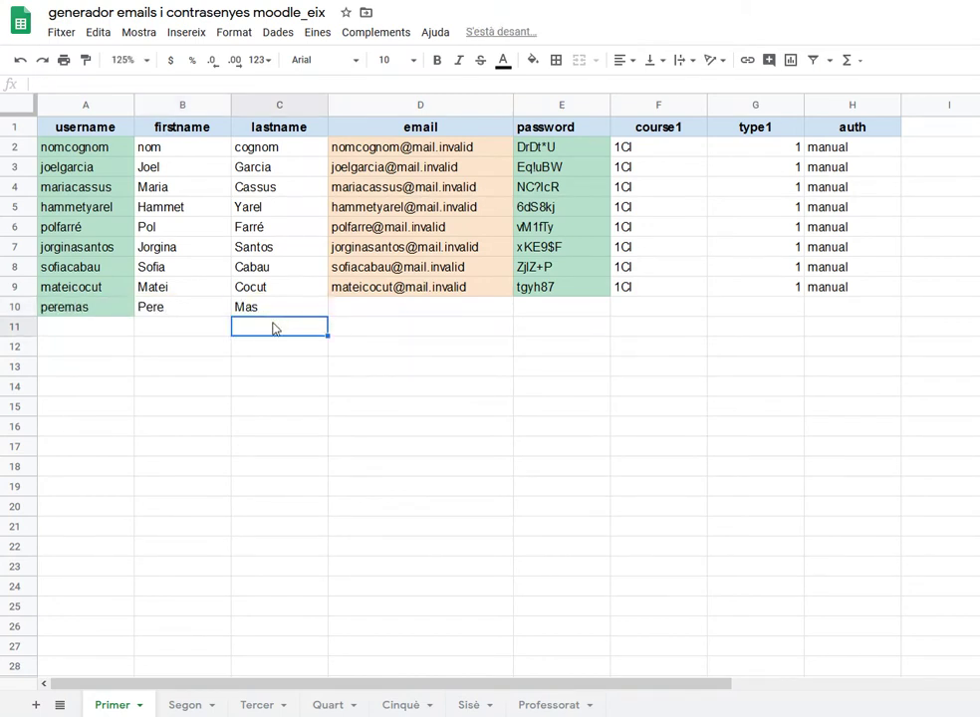
# Extend the email formula and a generated password into the new row 10
pyautogui.click(415, 288)
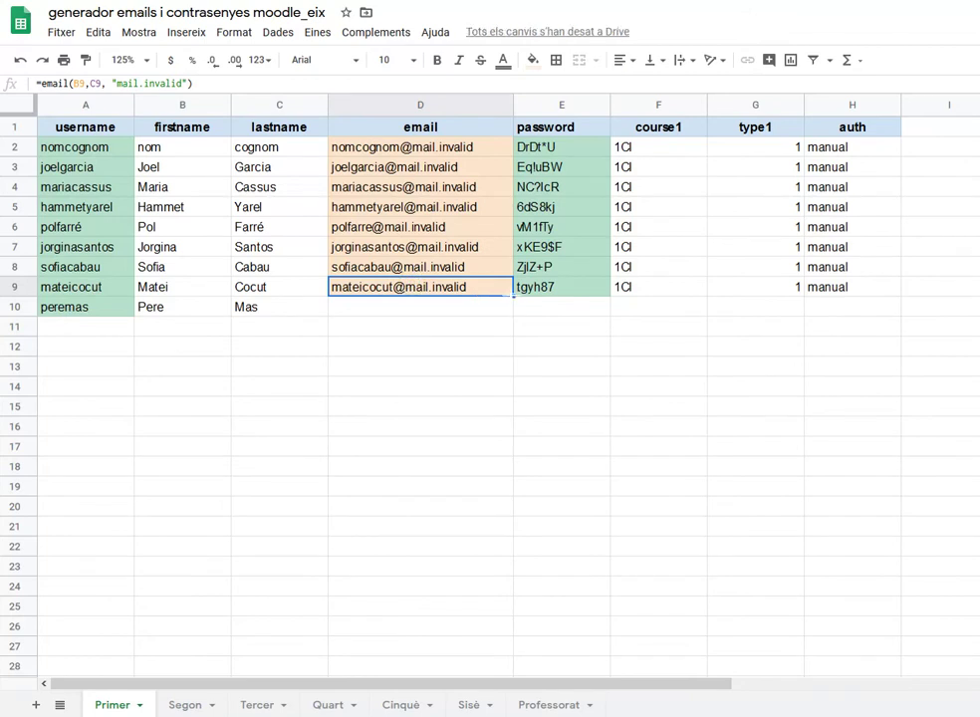
pyautogui.moveTo(513, 296); pyautogui.dragTo(512, 308)
pyautogui.click(598, 290)
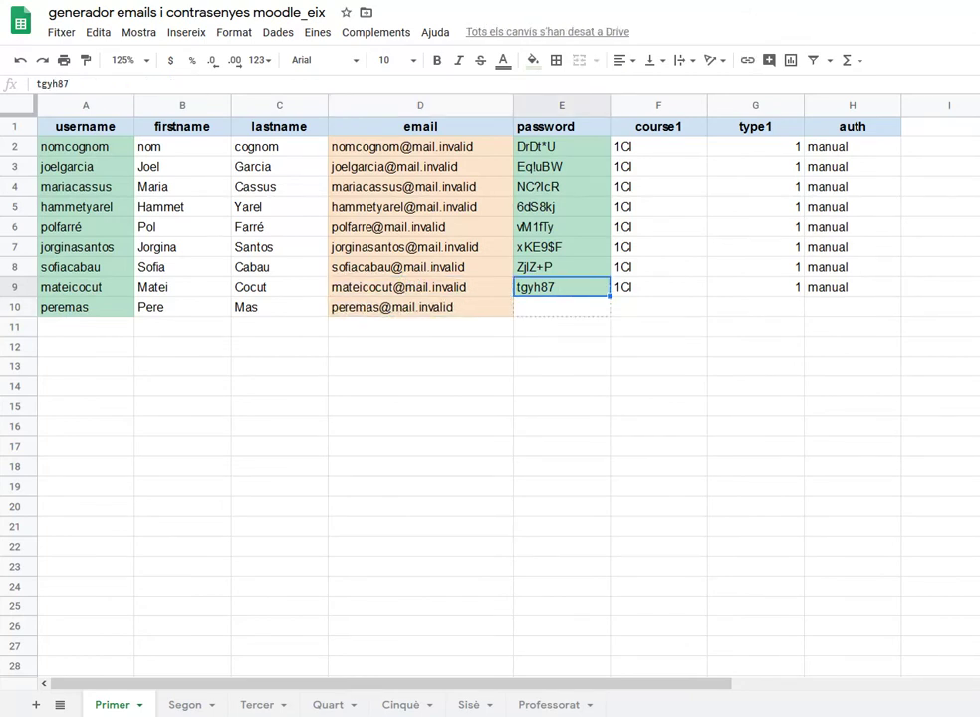
pyautogui.doubleClick(611, 296)
pyautogui.click(678, 290)
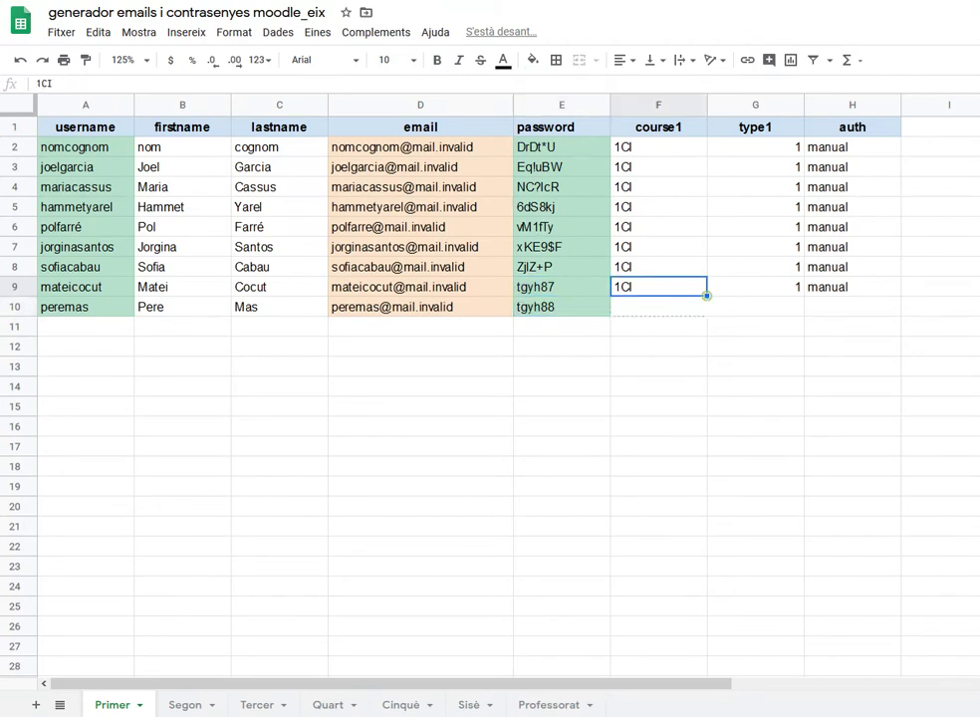
# Fill F10:H10 with 1CI, 1 and manual by dragging down from row 9
pyautogui.moveTo(706, 296); pyautogui.dragTo(705, 308)
pyautogui.click(792, 287)
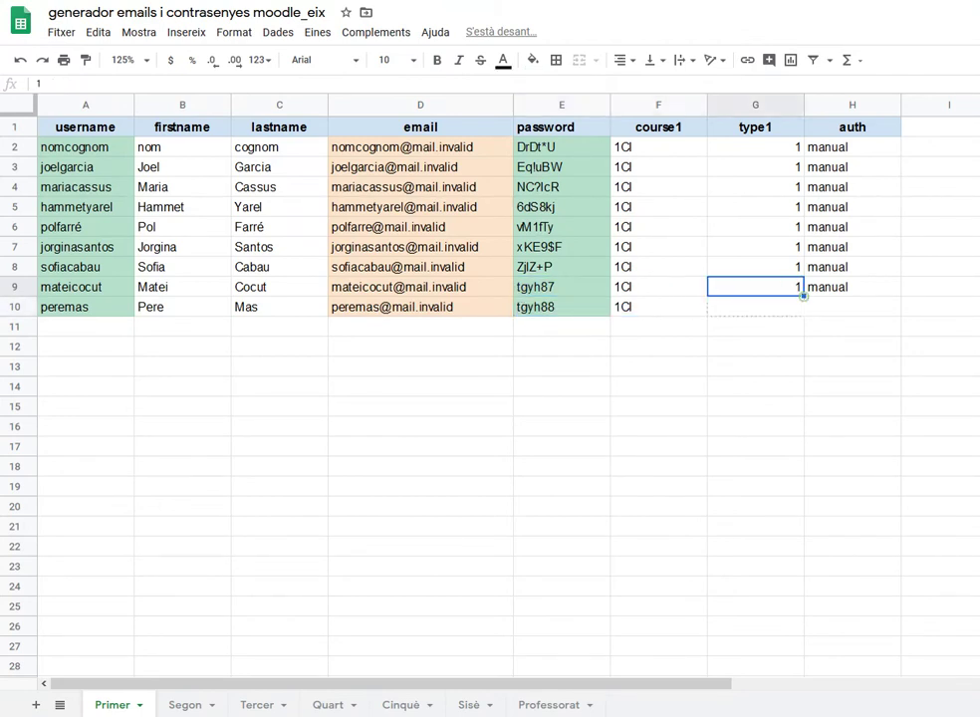
pyautogui.moveTo(802, 295); pyautogui.dragTo(803, 308)
pyautogui.click(886, 291)
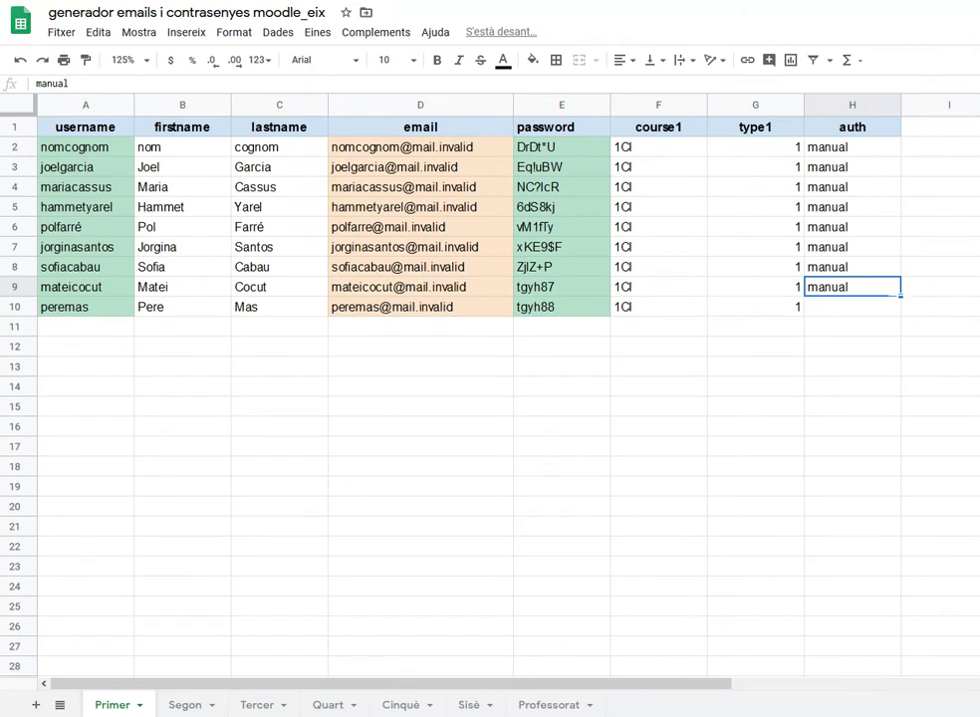
pyautogui.moveTo(900, 296); pyautogui.dragTo(900, 309)
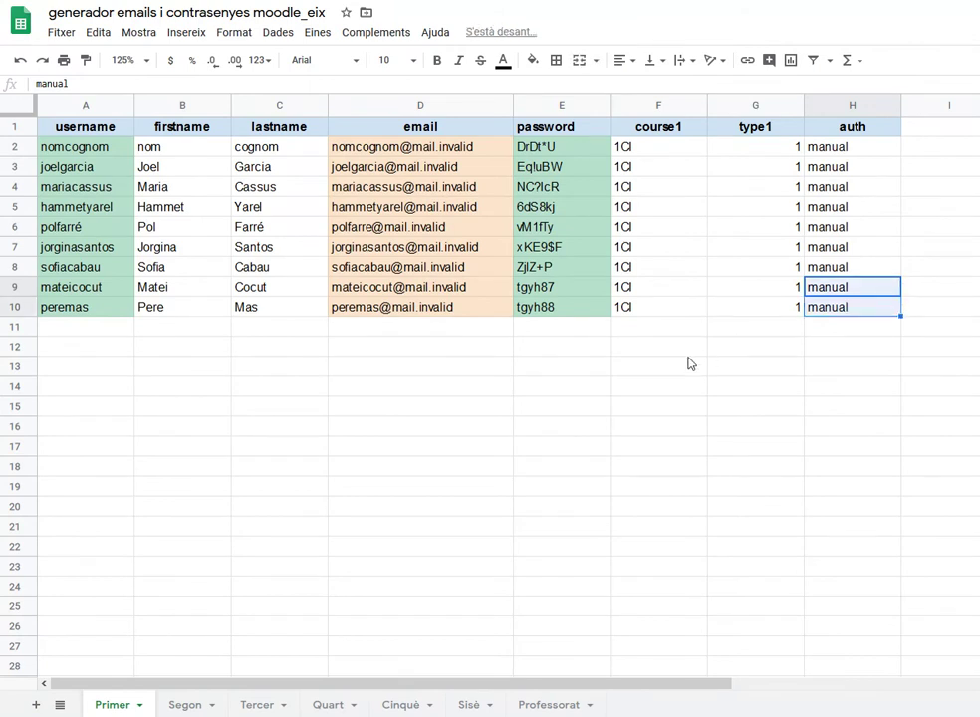
pyautogui.click(624, 375)
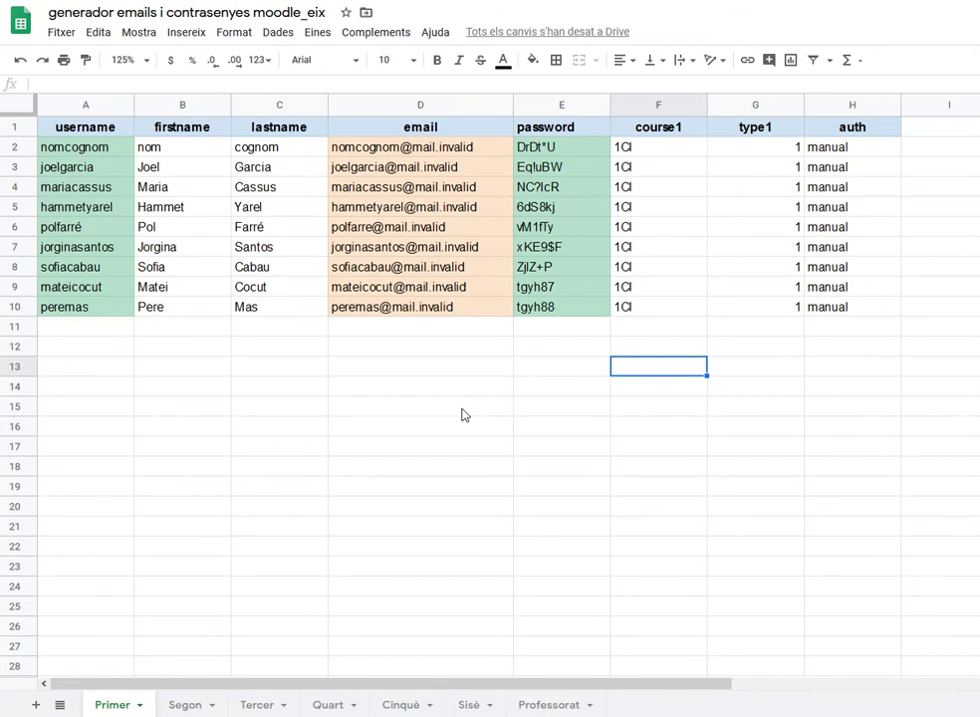
# Download the Primer sheet as Valors separats per comes (.csv) and save the file
pyautogui.click(56, 34)
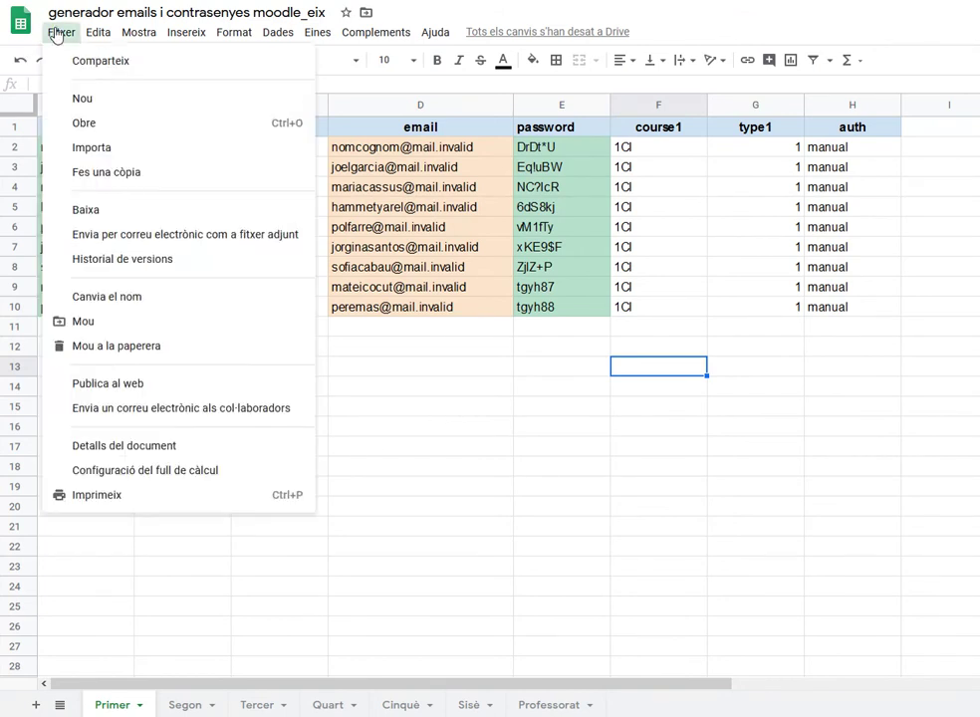
pyautogui.moveTo(107, 215)
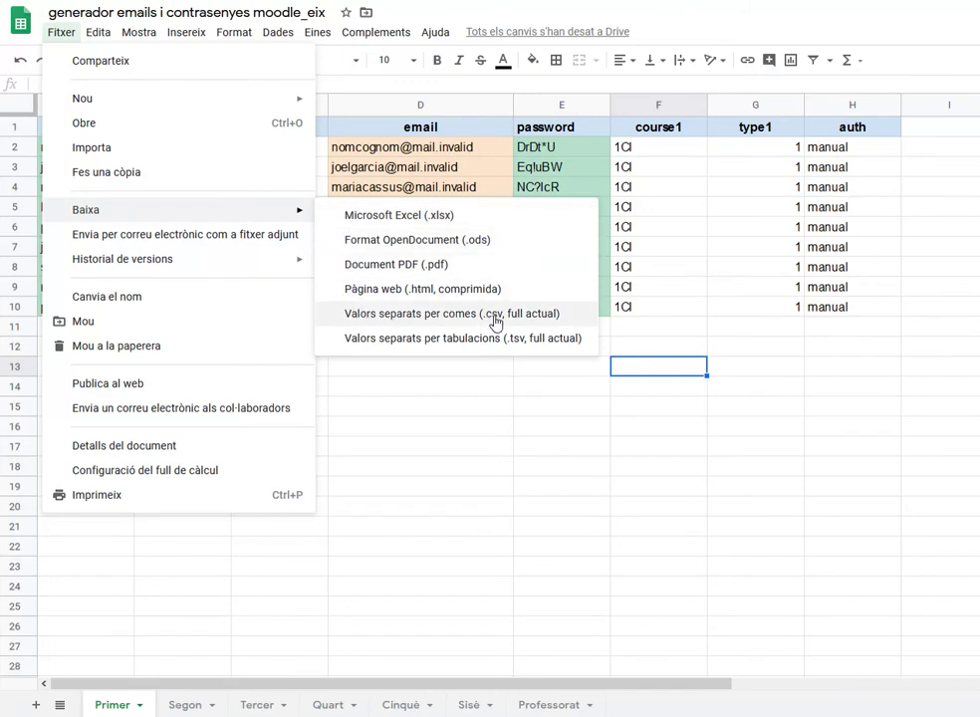
pyautogui.click(399, 316)
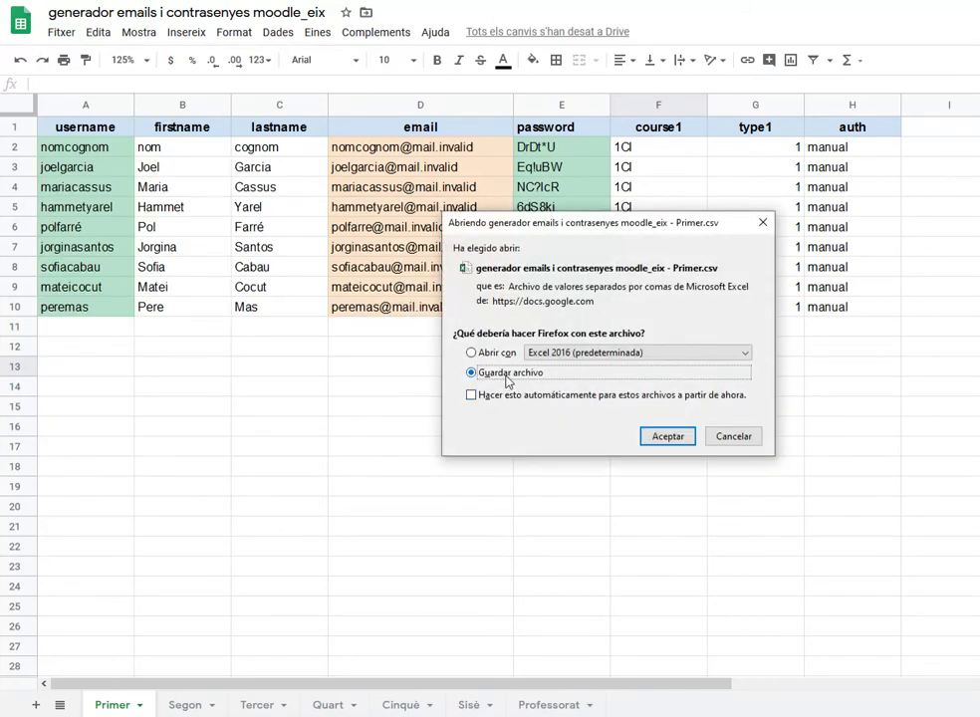
pyautogui.click(665, 439)
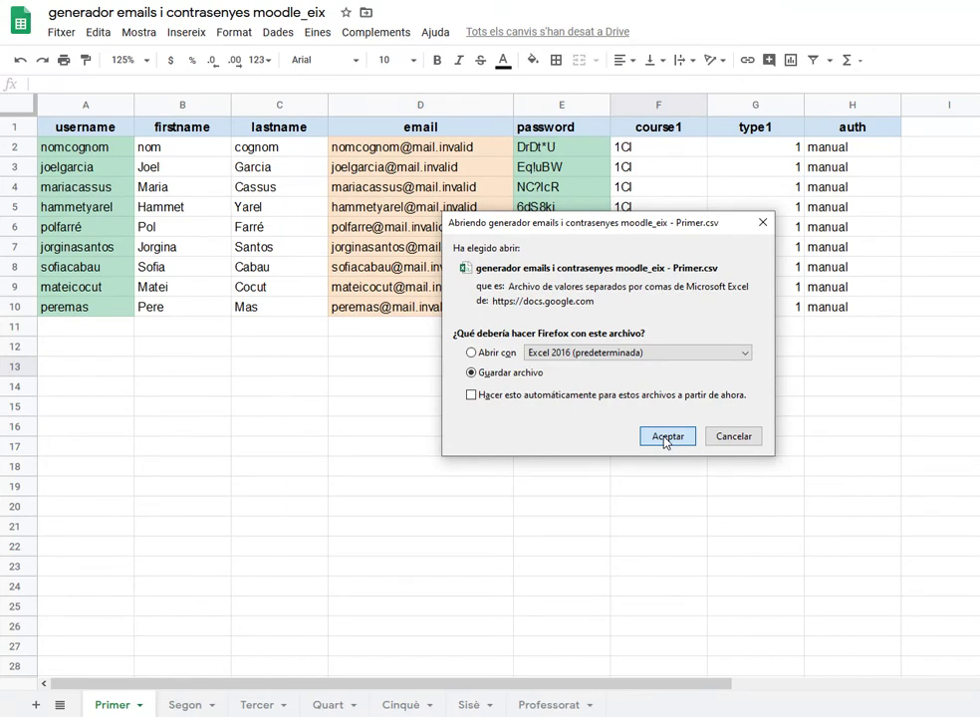
pyautogui.click(665, 441)
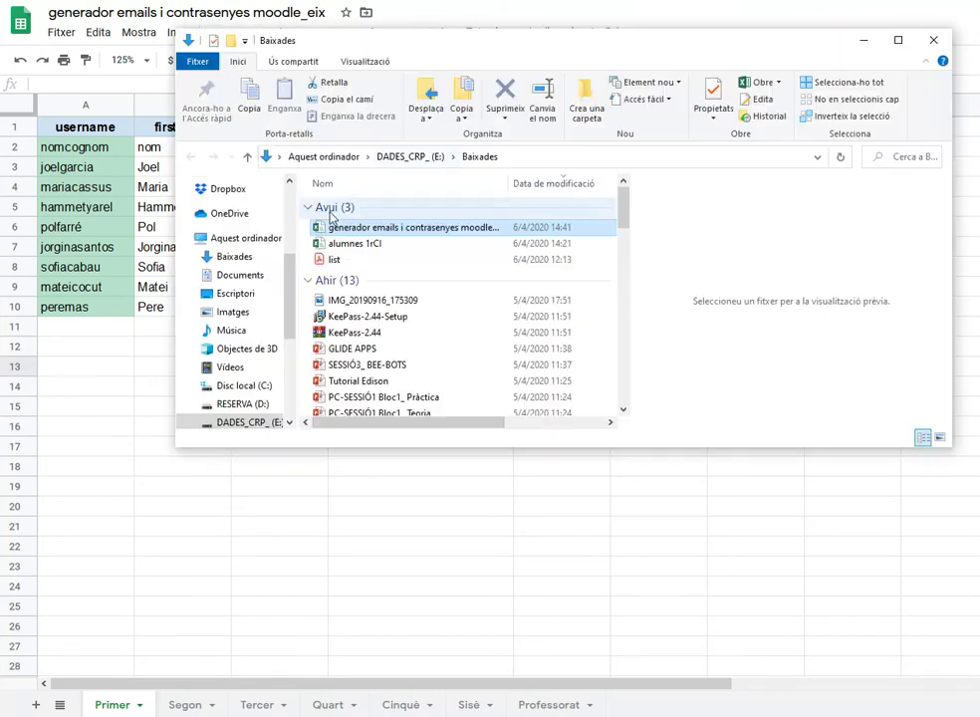
# Rename the downloaded CSV in the Baixades folder to 'alumnes 1CI'
pyautogui.click(336, 227)
pyautogui.rightClick(342, 227)
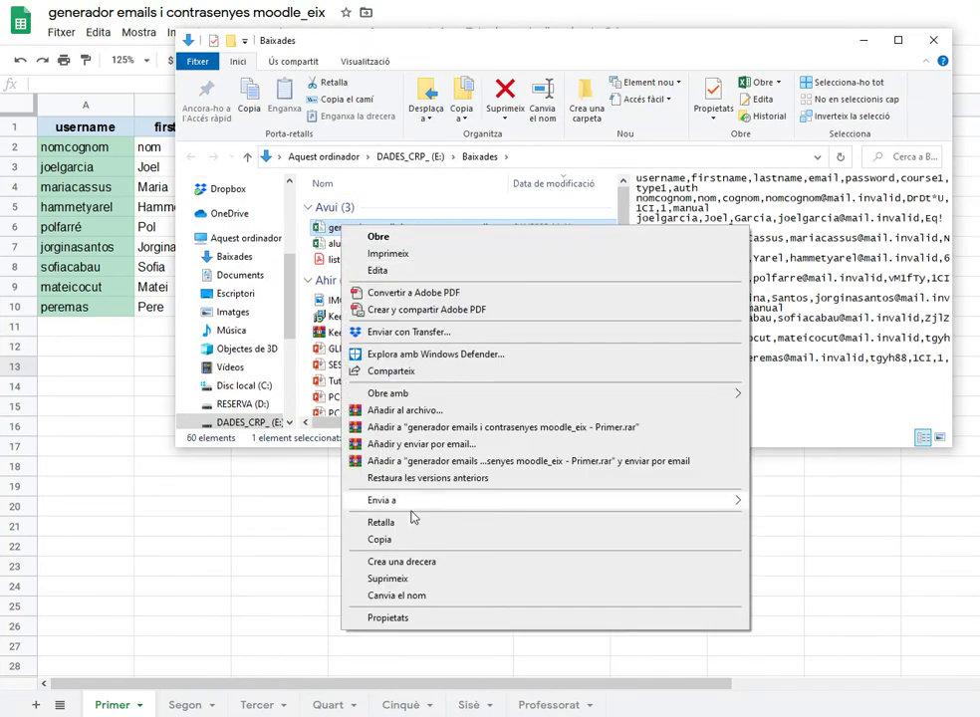
pyautogui.click(410, 595)
pyautogui.write('alumnes 1CI')
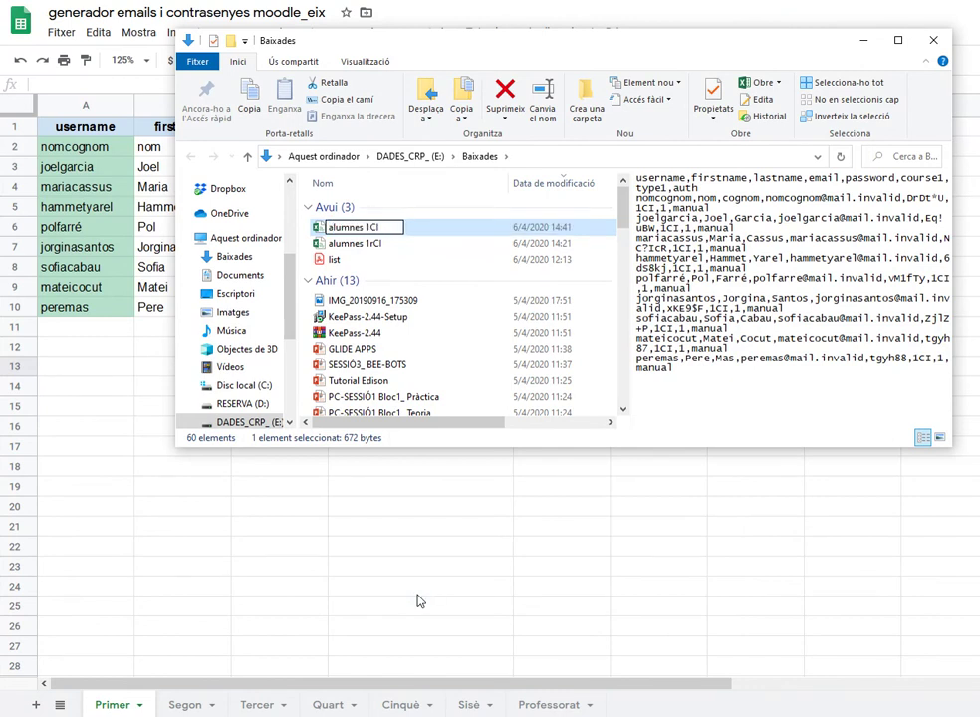
pyautogui.click(428, 589)
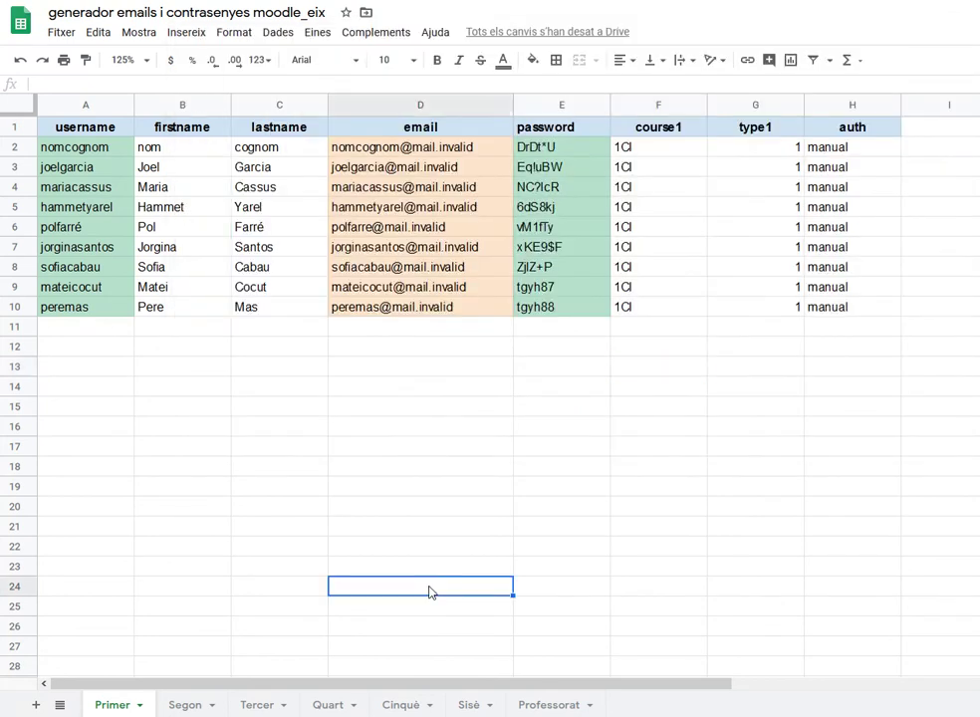
pyautogui.hotkey('alt', 'Tab')
pyautogui.press('Return')
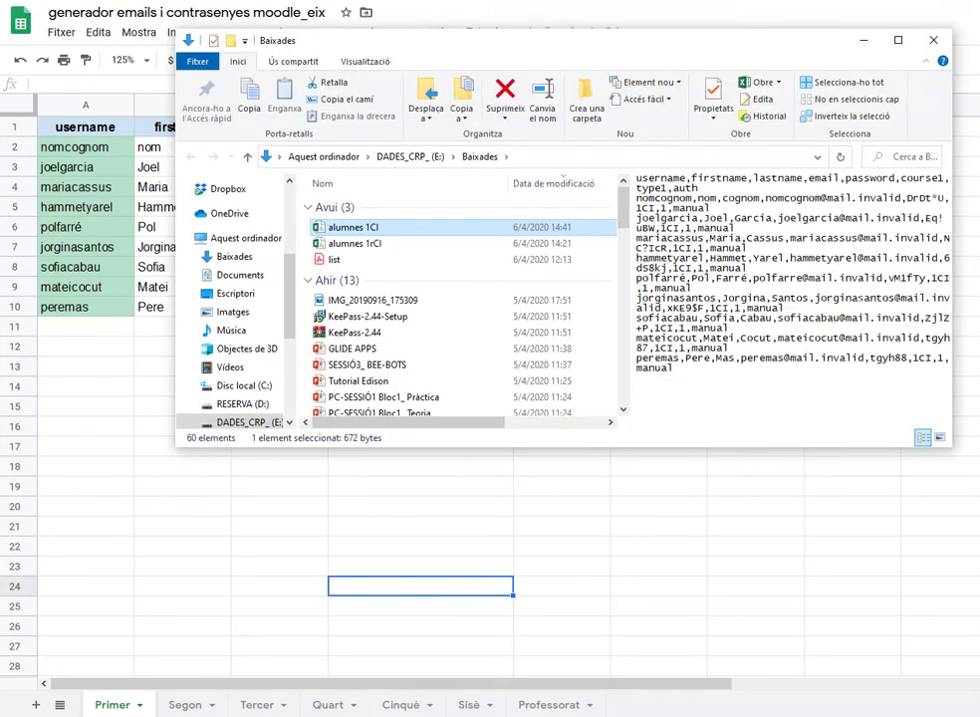
# Close File Explorer and choose ',' as the Delimitador CSV on Moodle's Carrega usuaris page
pyautogui.click(933, 42)
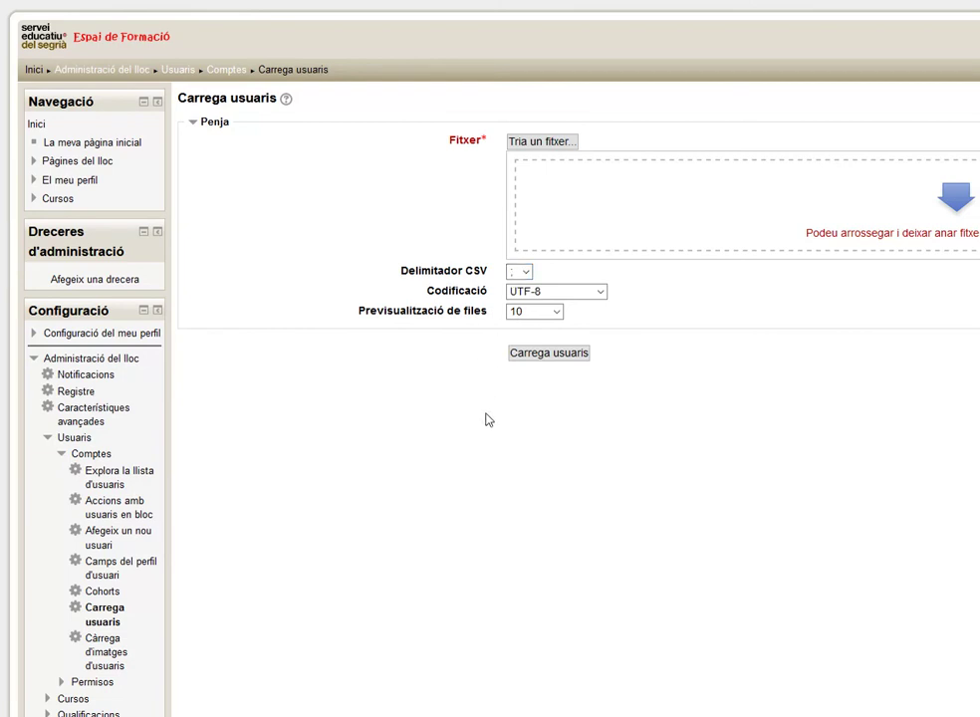
pyautogui.click(526, 276)
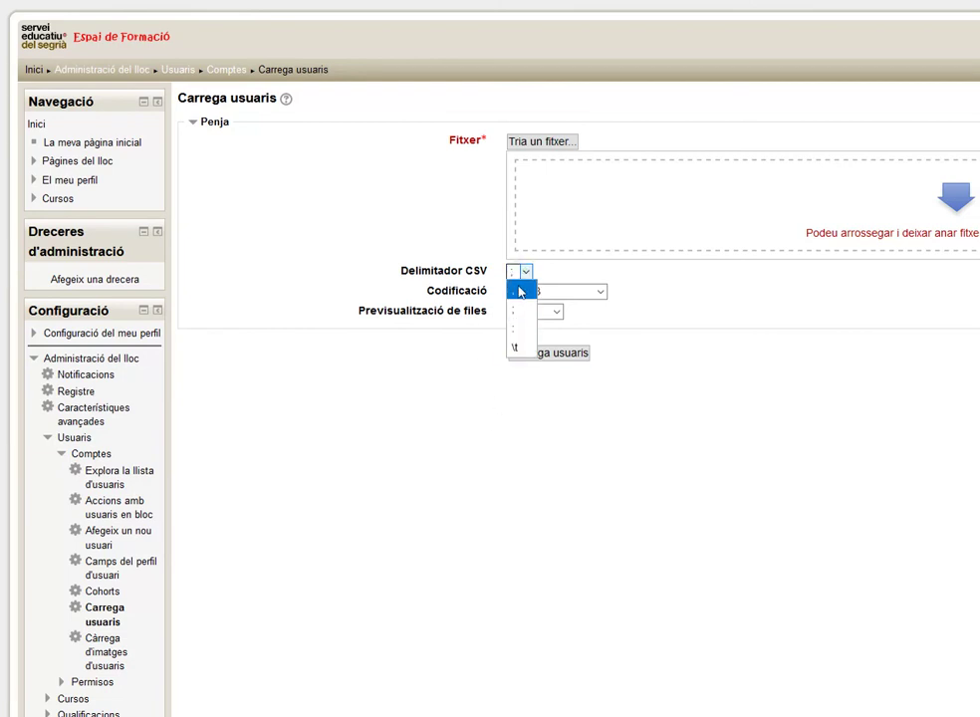
pyautogui.click(515, 285)
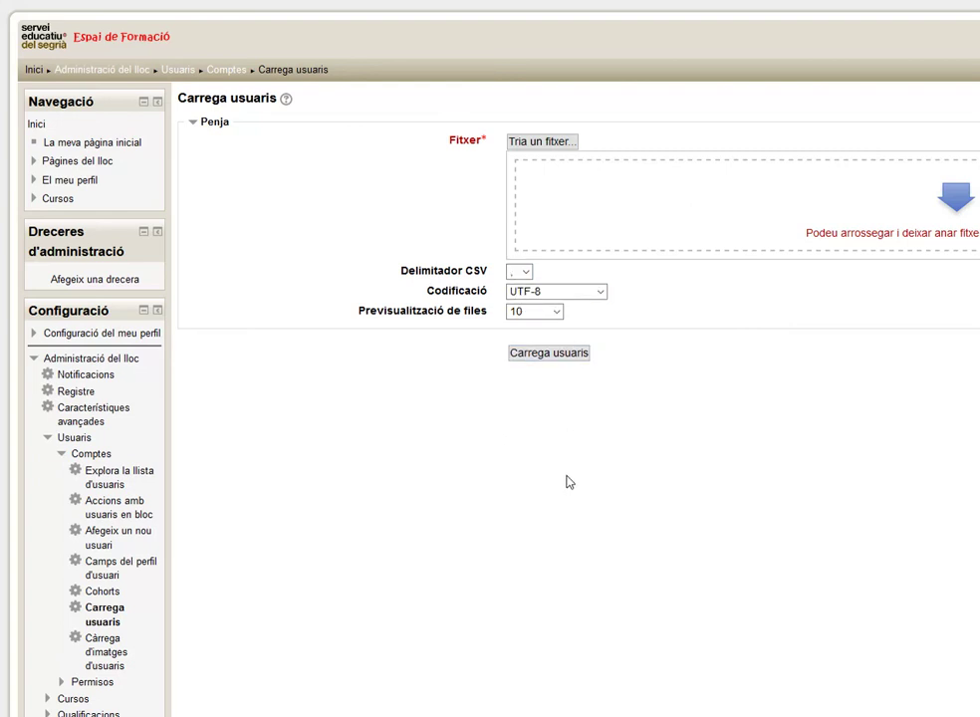
# Attach alumnes 1CI.csv as the user file and submit it to preview the eight students
pyautogui.click(539, 143)
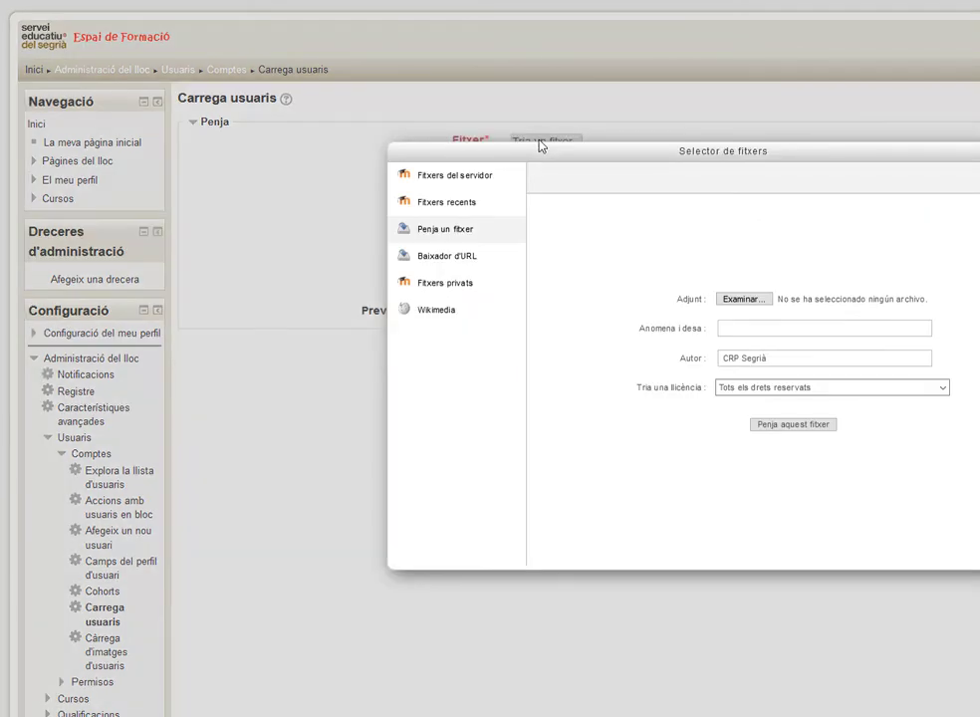
pyautogui.click(739, 301)
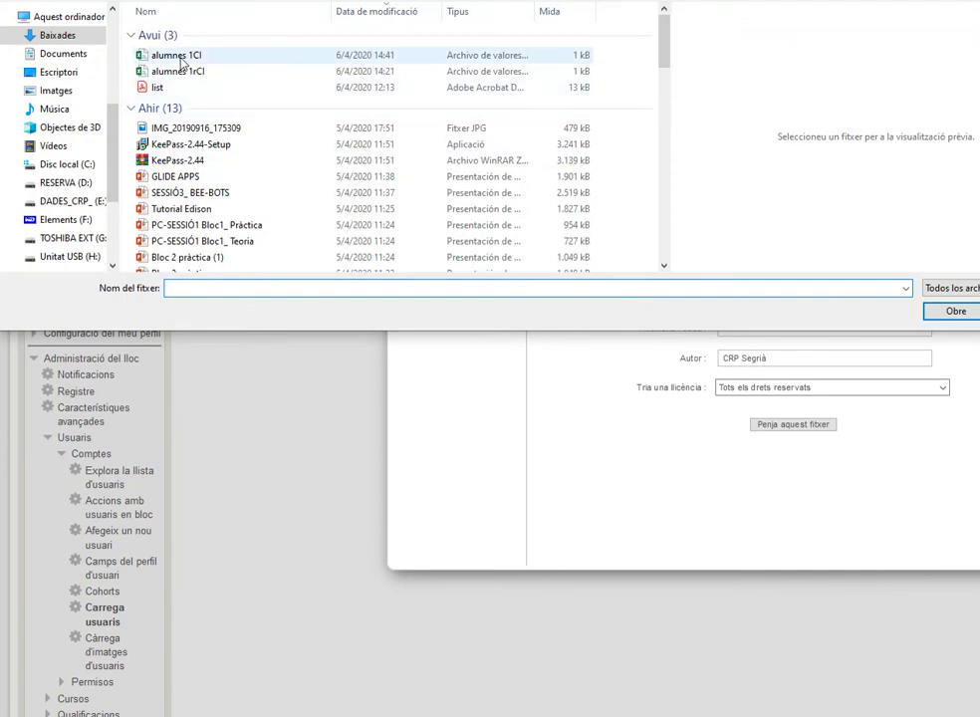
pyautogui.click(180, 57)
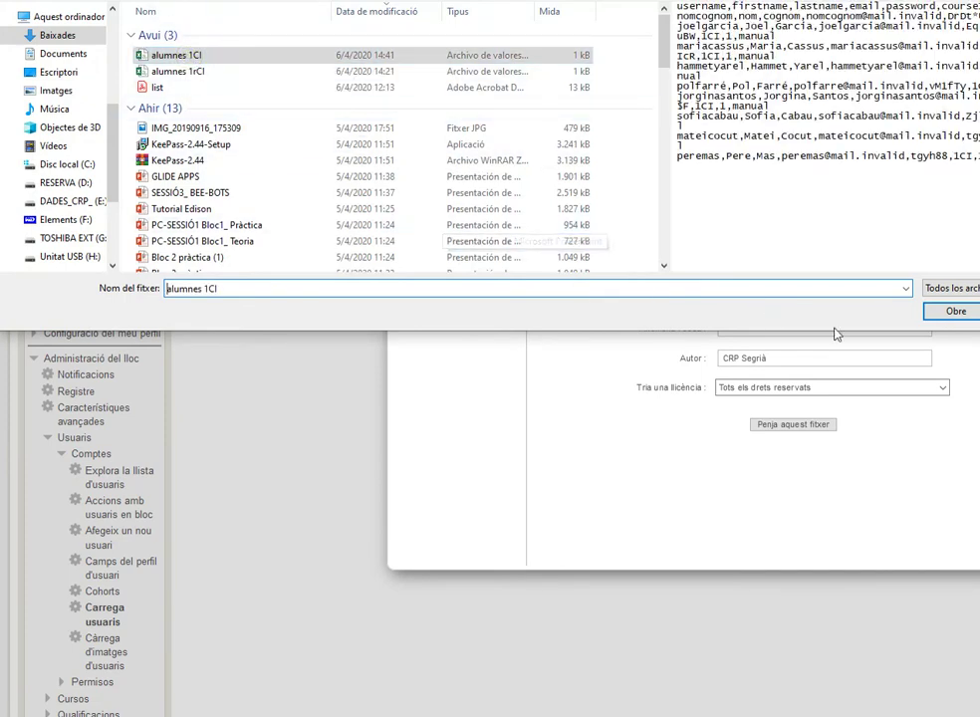
pyautogui.click(955, 312)
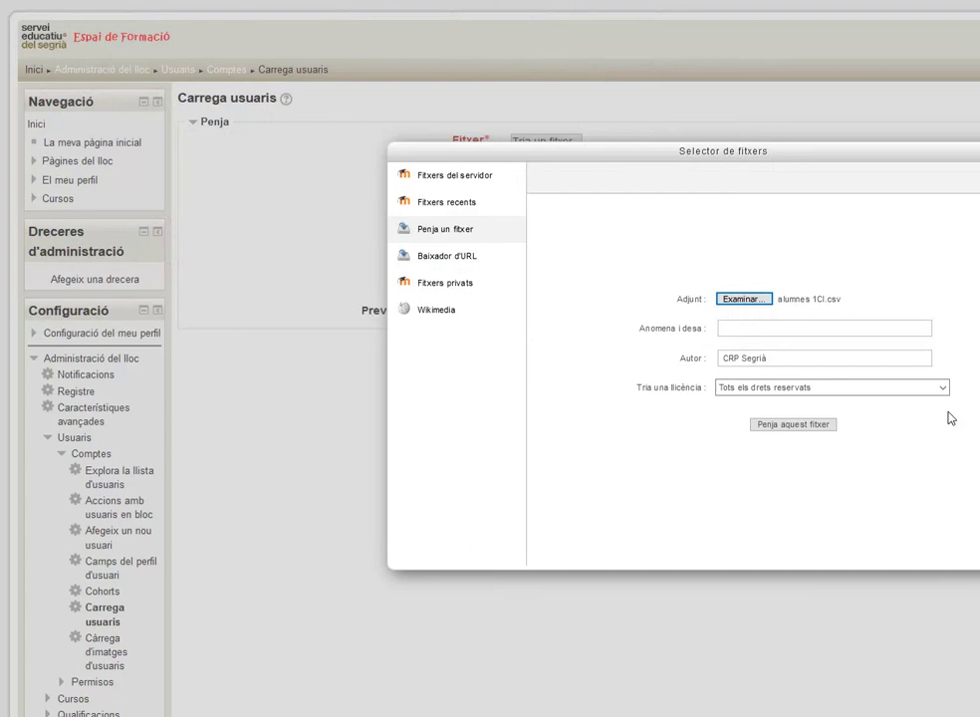
pyautogui.click(793, 426)
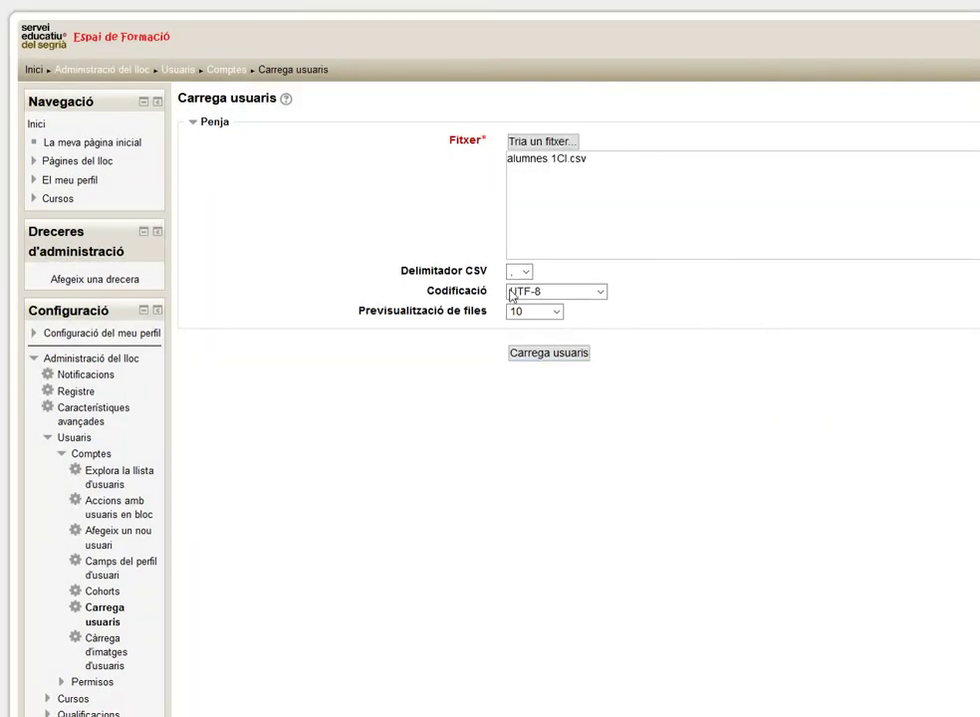
pyautogui.click(531, 364)
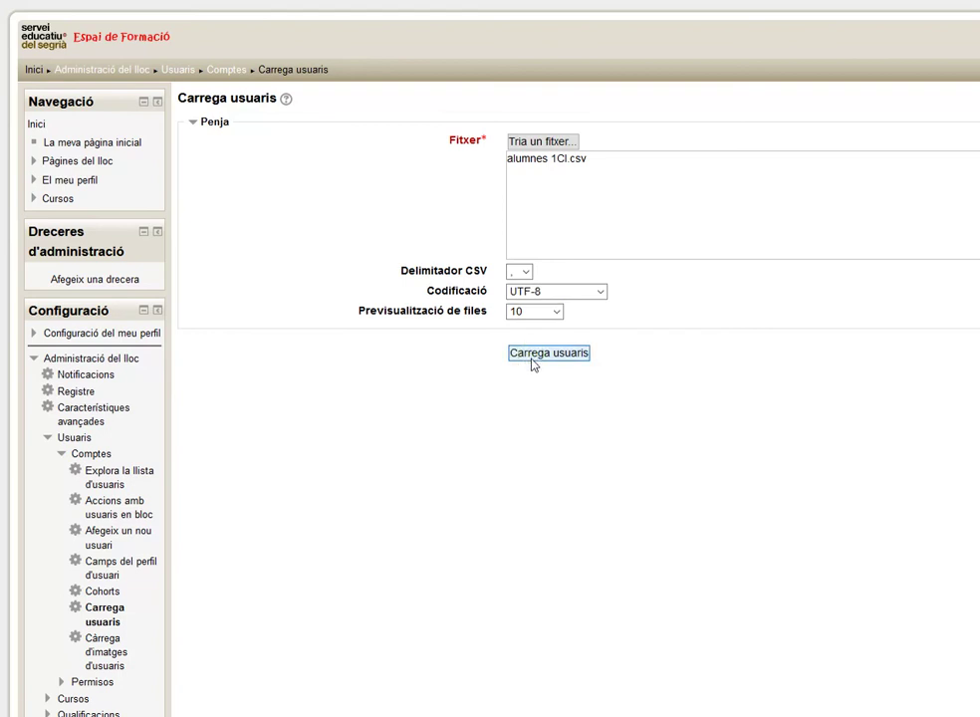